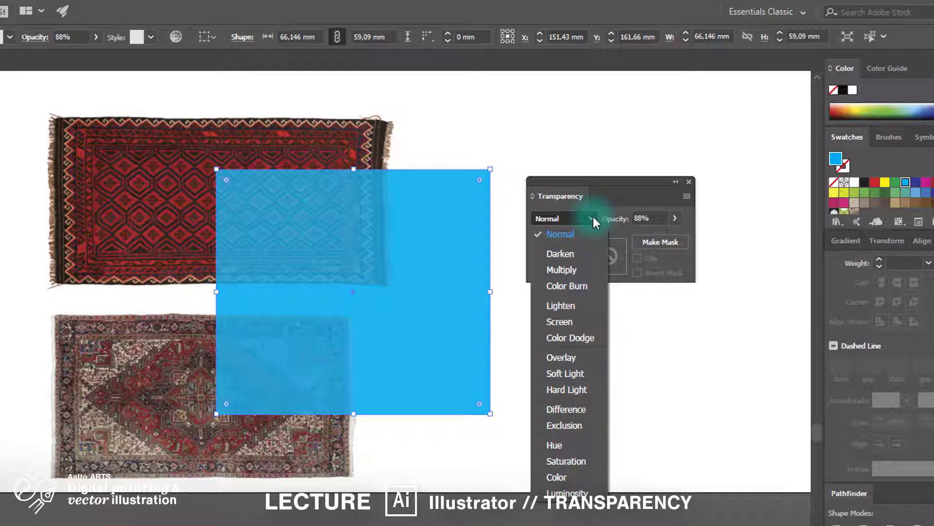
# Set the rectangle to Multiply, fill it yellow and enlarge it over the rugs to about 110 by 75 mm.
pyautogui.click(585, 267)
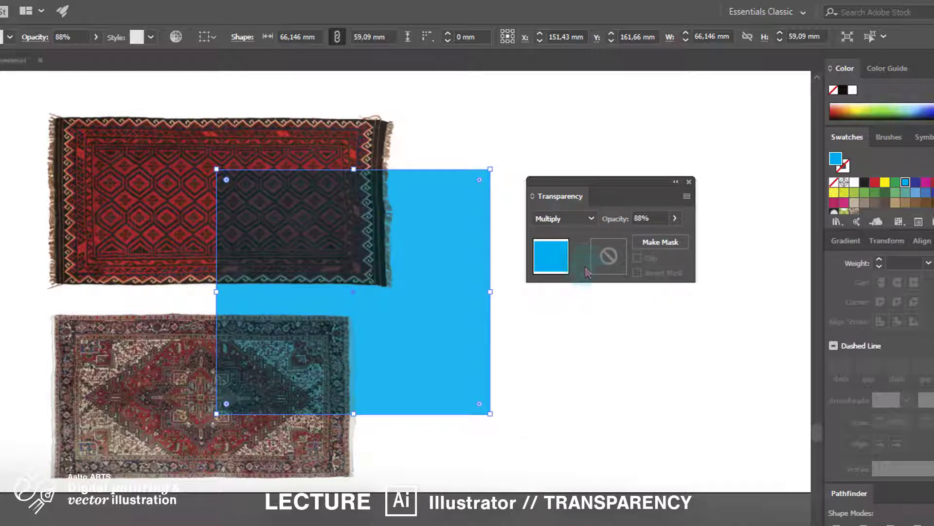
pyautogui.click(886, 183)
pyautogui.moveTo(216, 292); pyautogui.dragTo(35, 292)
pyautogui.moveTo(263, 168); pyautogui.dragTo(271, 103)
# Try the Screen blend mode on the yellow rectangle, return it to Normal and lower its opacity to 42%.
pyautogui.click(587, 218)
pyautogui.click(584, 322)
pyautogui.click(581, 219)
pyautogui.click(577, 234)
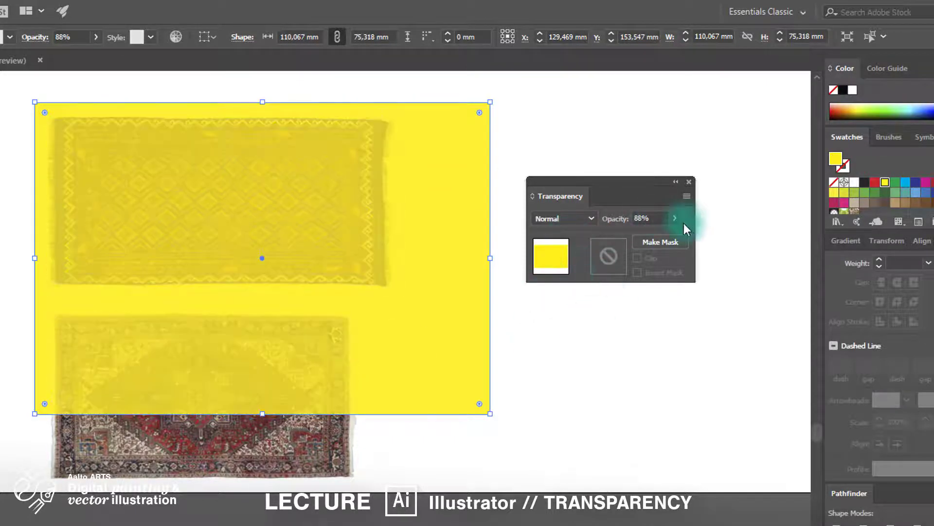
pyautogui.moveTo(667, 235); pyautogui.dragTo(641, 235)
pyautogui.click(570, 372)
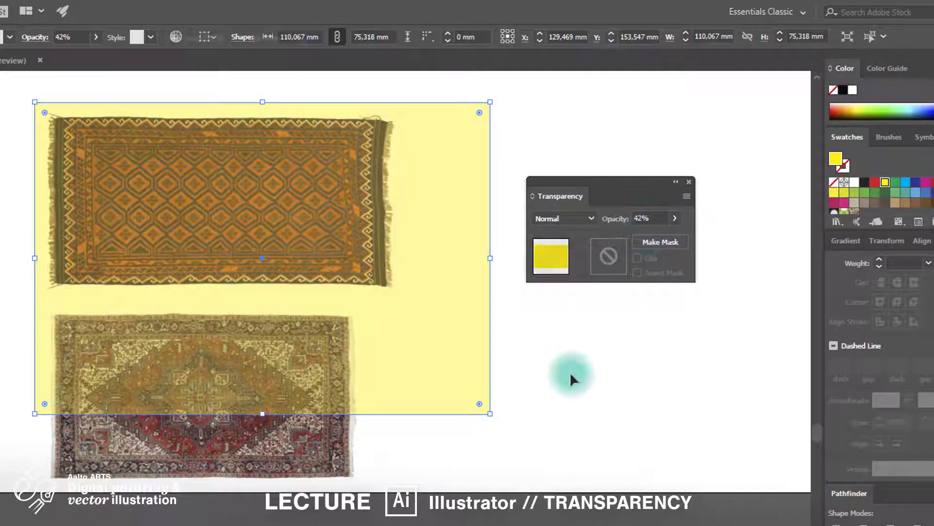
# Draw a circle about 34 mm wide over the upper rug and clip the rug and yellow rectangle to it.
pyautogui.moveTo(181, 151)
pyautogui.mouseDown()
pyautogui.moveTo(313, 258)
pyautogui.moveTo(330, 292)
pyautogui.mouseUp()
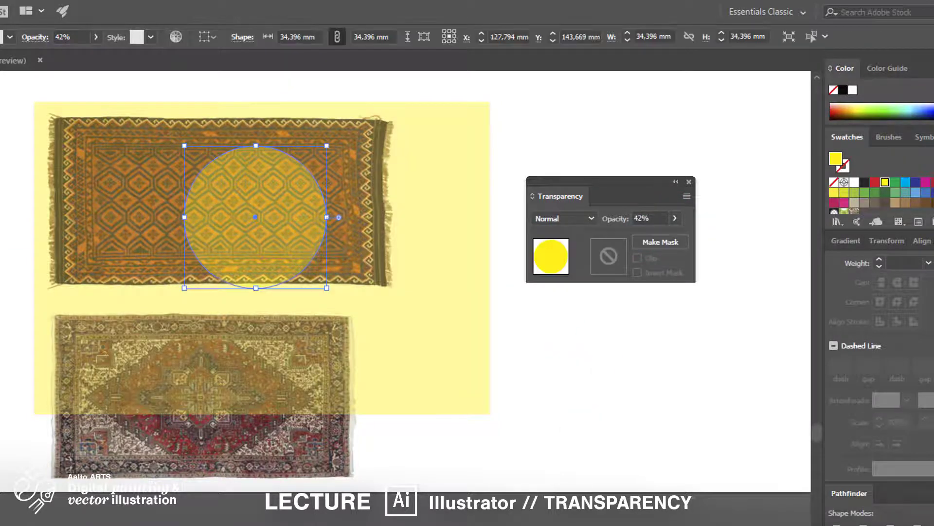
pyautogui.moveTo(250, 241); pyautogui.dragTo(219, 231)
pyautogui.hotkey('ctrl', 'a')
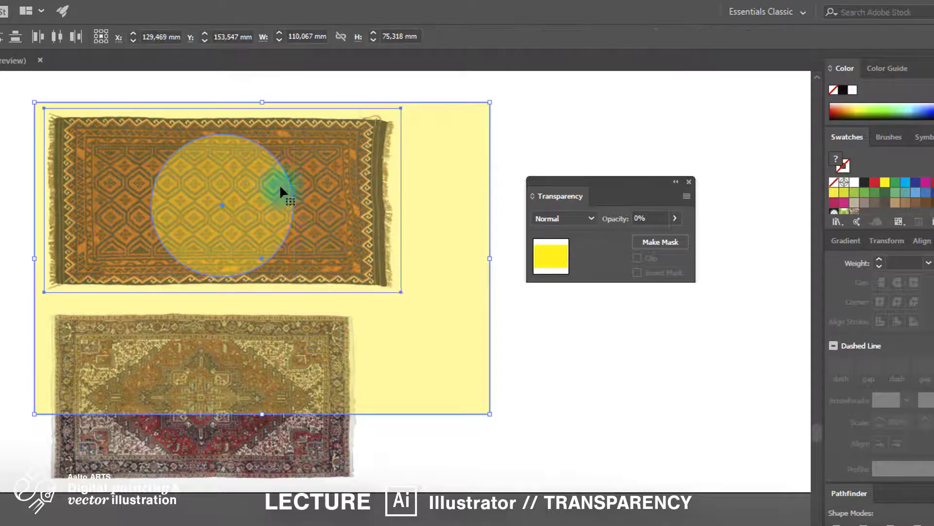
pyautogui.rightClick(280, 184)
pyautogui.click(374, 290)
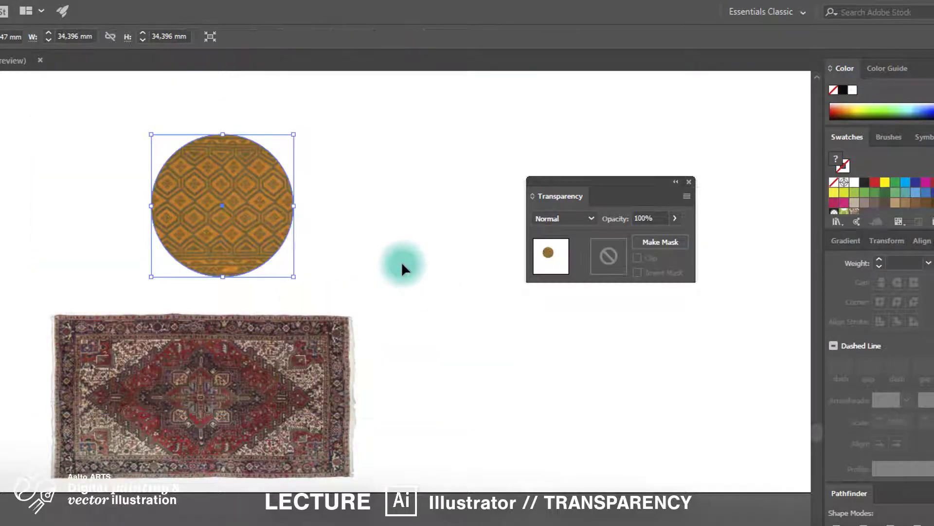
pyautogui.click(403, 262)
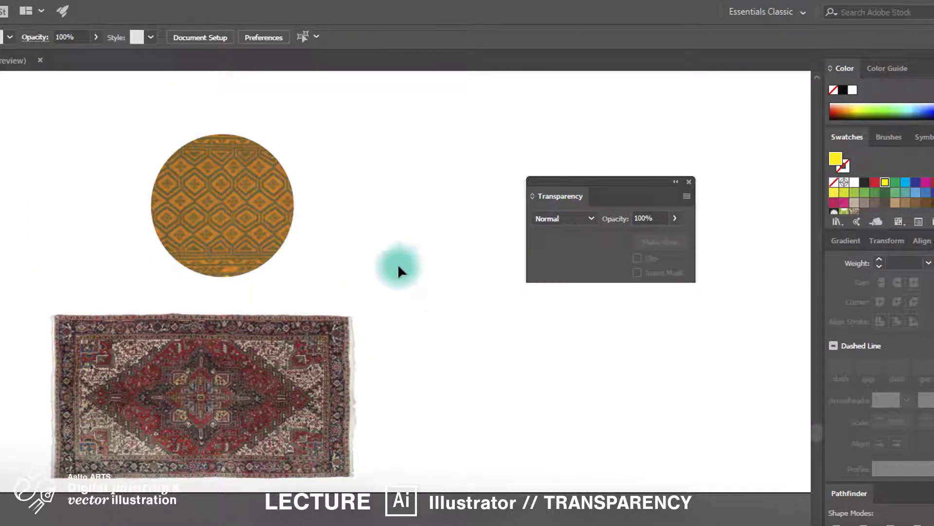
# Move the clipped orange rug circle to the left, clear of the space above the remaining rug.
pyautogui.moveTo(251, 268); pyautogui.dragTo(99, 263)
pyautogui.click(290, 250)
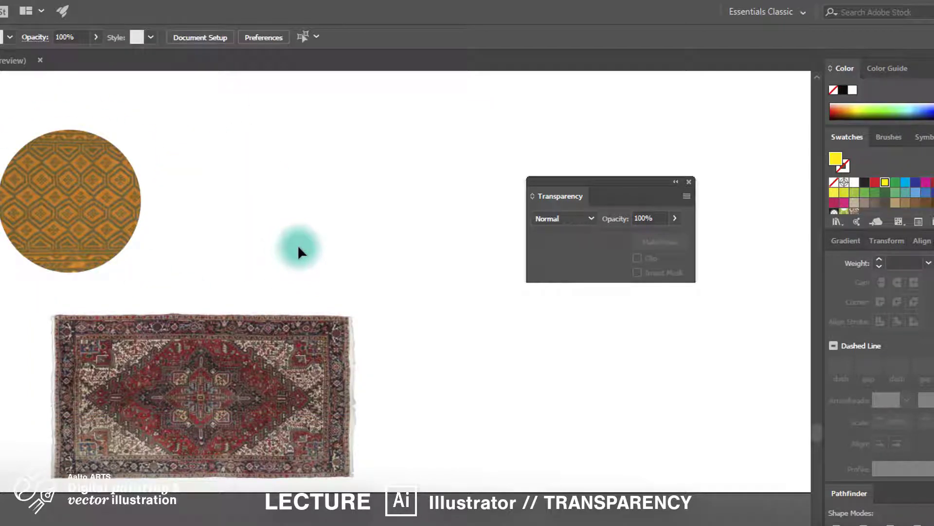
pyautogui.rightClick(298, 247)
pyautogui.click(220, 171)
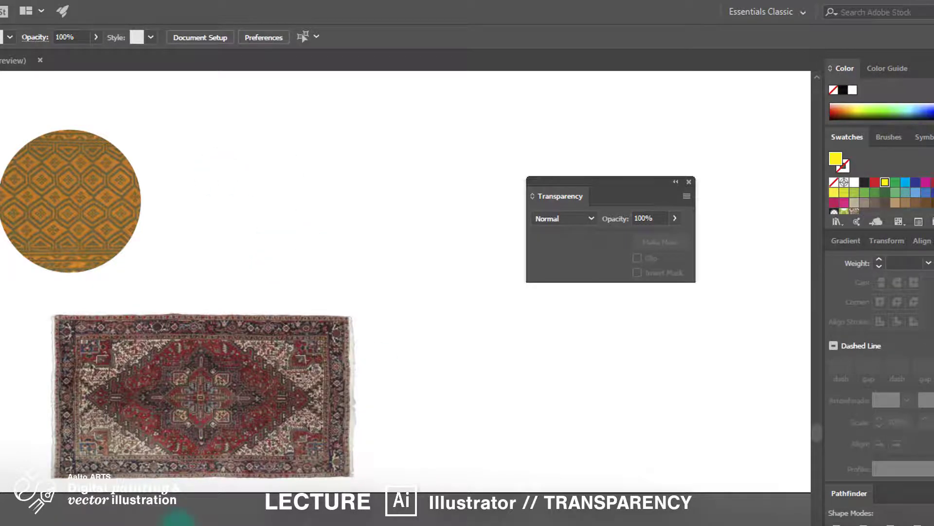
# Draw a dark brown circle about 24 mm wide over the remaining rug's centre and add two gradient mesh points to it.
pyautogui.scroll(1, 179, 525)
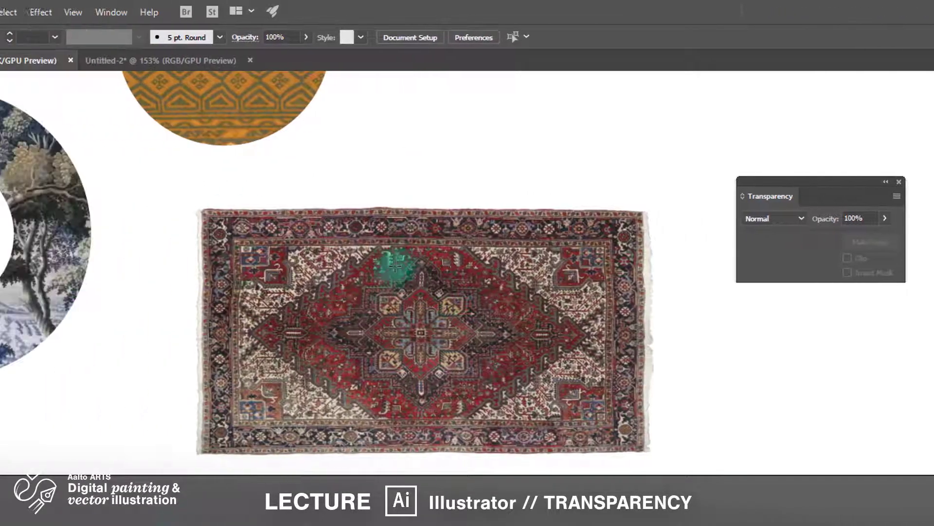
pyautogui.moveTo(136, 247); pyautogui.dragTo(285, 396)
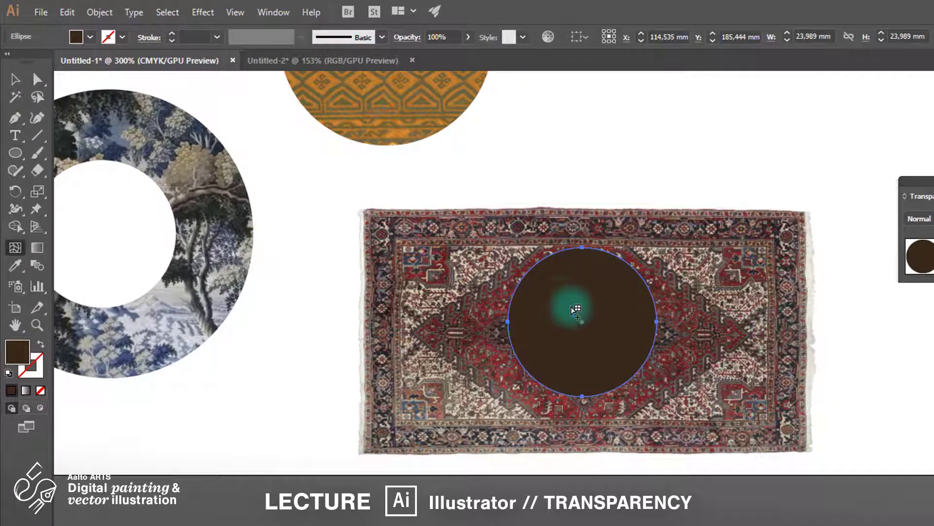
pyautogui.click(544, 287)
pyautogui.click(623, 350)
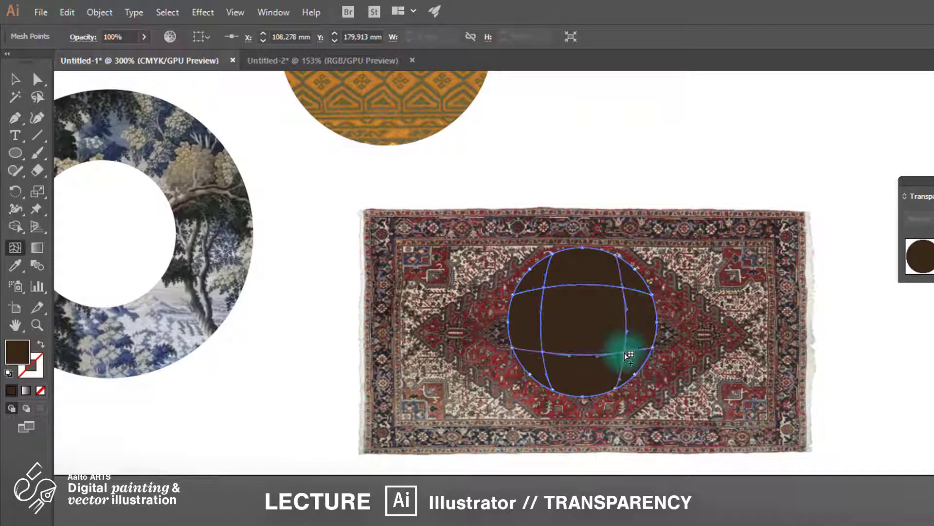
# Set the opacity of the brown circle's four inner mesh points to 0%.
pyautogui.click(37, 82)
pyautogui.click(542, 351)
pyautogui.click(624, 350)
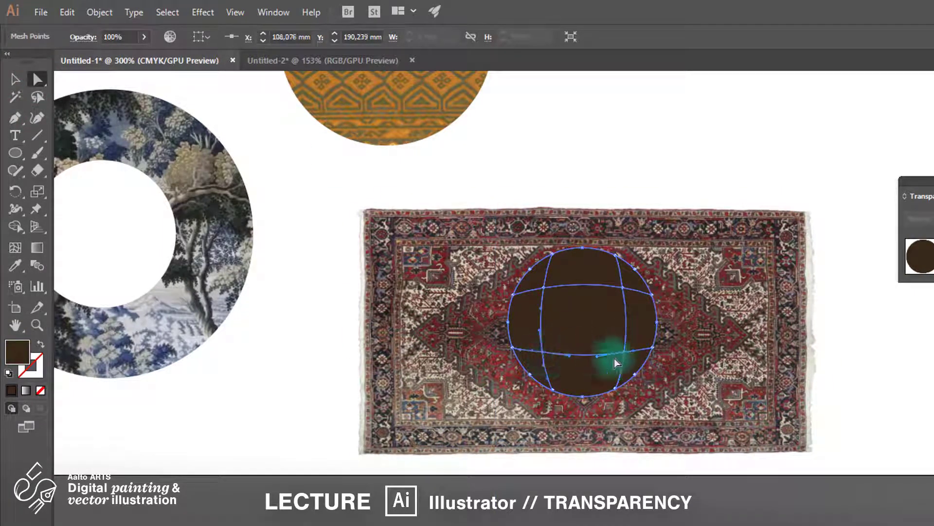
pyautogui.click(623, 287)
pyautogui.click(544, 288)
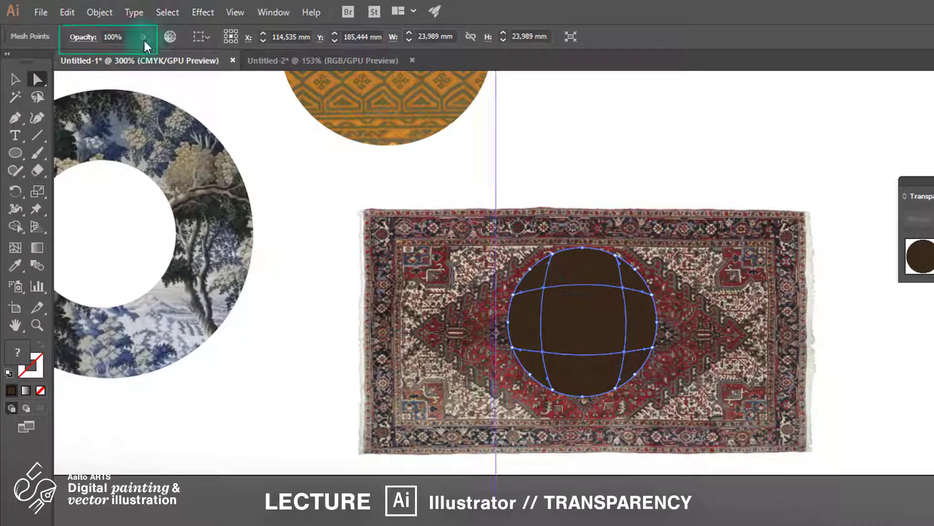
pyautogui.moveTo(105, 52); pyautogui.dragTo(74, 45)
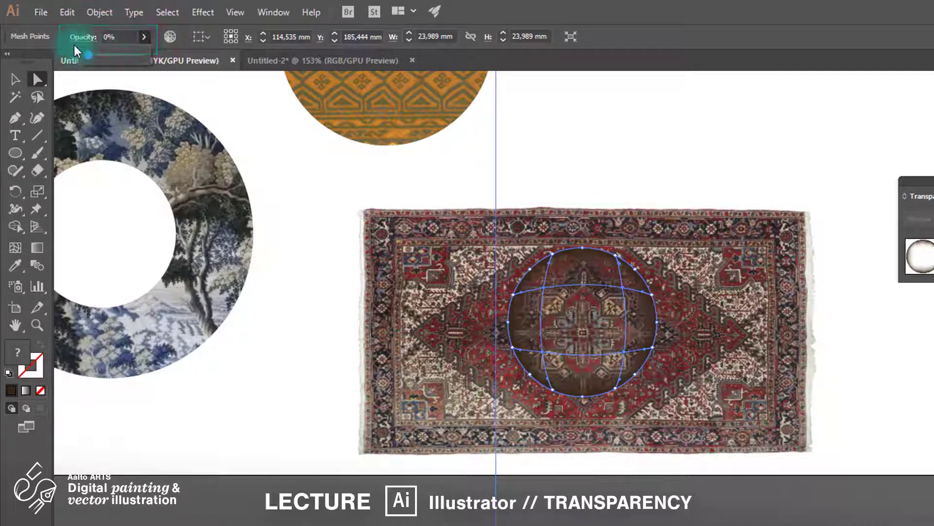
pyautogui.click(875, 498)
# Draw a new circle about 23 mm wide over the shaded mesh circle on the rug.
pyautogui.scroll(4, 579, 293)
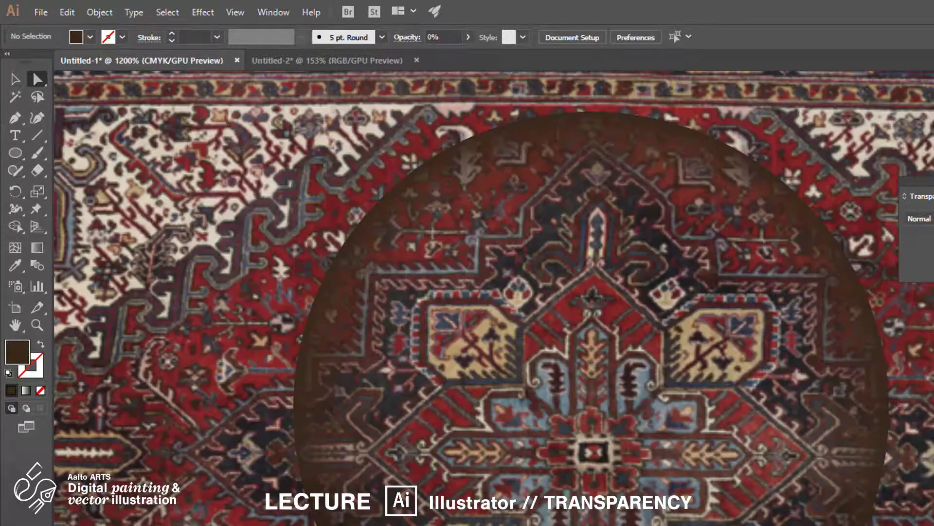
pyautogui.scroll(-3, 924, 518)
pyautogui.moveTo(929, 523); pyautogui.dragTo(788, 486)
pyautogui.scroll(1, 703, 475)
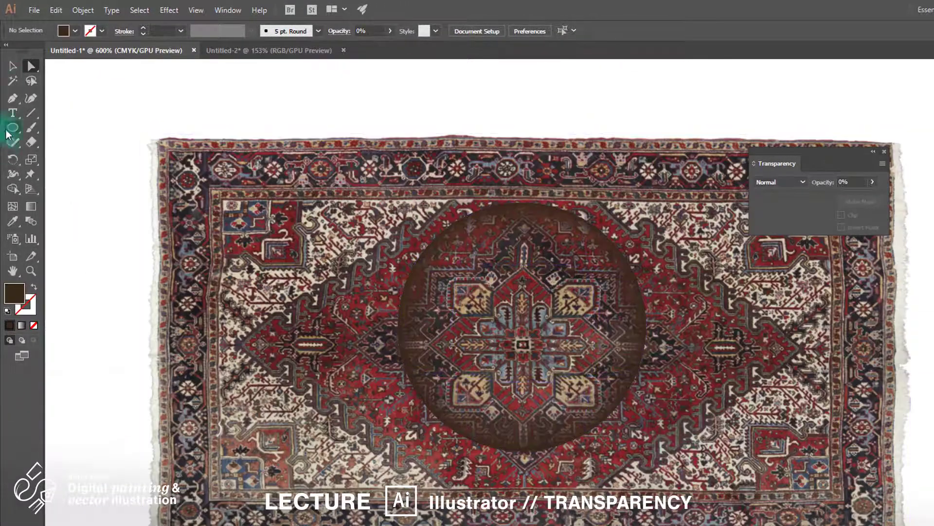
pyautogui.click(11, 129)
pyautogui.moveTo(402, 202)
pyautogui.mouseDown()
pyautogui.moveTo(595, 424)
pyautogui.moveTo(642, 441)
pyautogui.mouseUp()
pyautogui.click(13, 65)
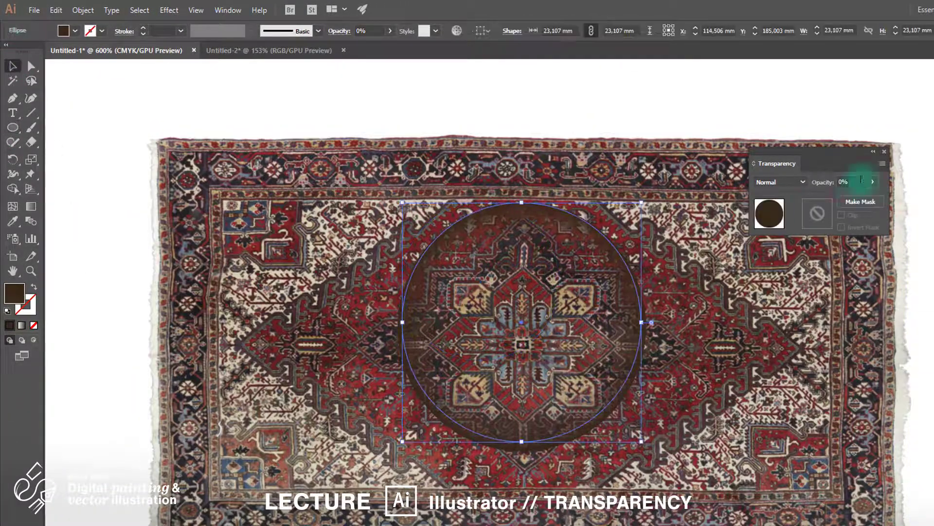
# Give the new circle 100% opacity and a red fill, and shift it slightly down over the mesh circle.
pyautogui.click(873, 182)
pyautogui.moveTo(826, 200); pyautogui.dragTo(874, 200)
pyautogui.click(632, 98)
pyautogui.moveTo(561, 285); pyautogui.dragTo(561, 295)
pyautogui.click(932, 302)
# Clip the rug and its shaded mesh circle to the red circle, and move the result beside the orange patterned circle.
pyautogui.moveTo(461, 75); pyautogui.dragTo(582, 294)
pyautogui.rightClick(585, 297)
pyautogui.click(717, 389)
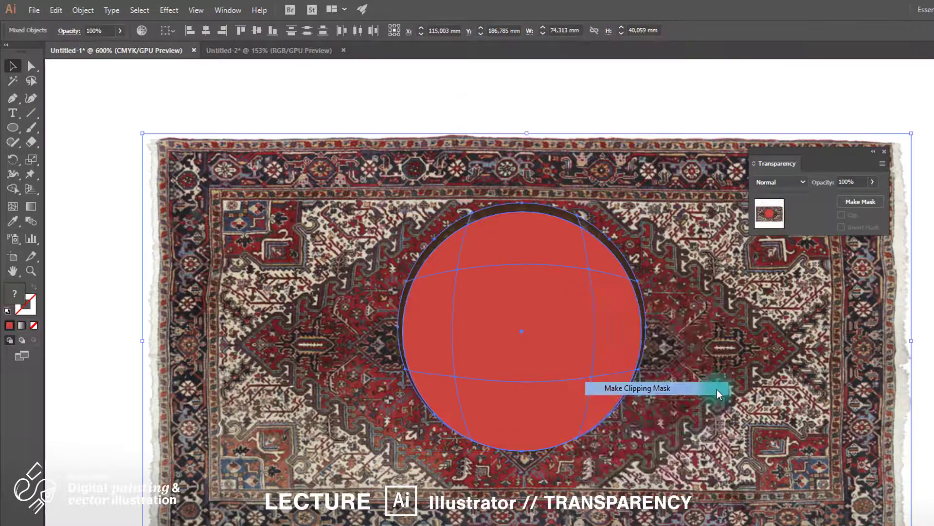
pyautogui.click(613, 131)
pyautogui.scroll(-2, 613, 132)
pyautogui.scroll(3, 625, 154)
pyautogui.moveTo(598, 354); pyautogui.dragTo(528, 181)
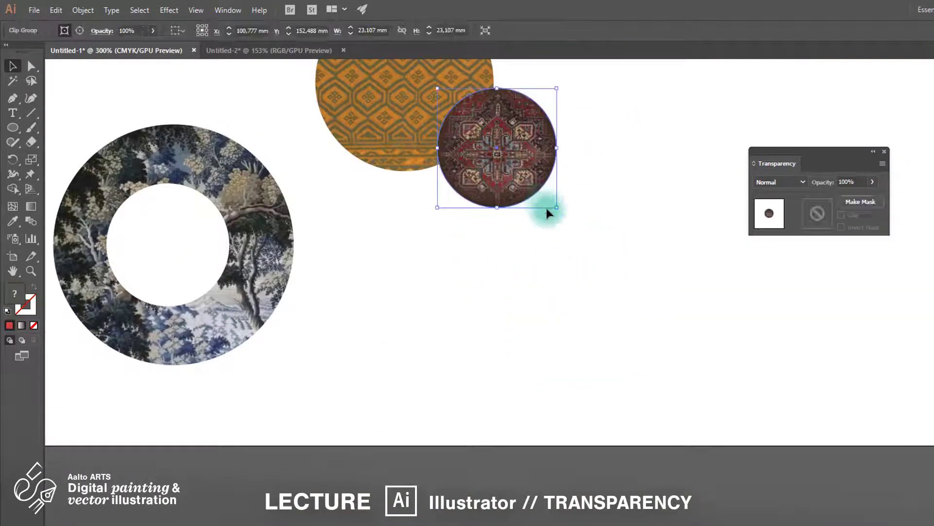
pyautogui.click(566, 232)
# Arrange the patterned circles above the ring, and draw two overlapping stacked red circles about 14.6 mm and 21.7 mm wide.
pyautogui.scroll(1, 470, 98)
pyautogui.moveTo(469, 98); pyautogui.dragTo(476, 249)
pyautogui.scroll(2, 511, 251)
pyautogui.moveTo(674, 284); pyautogui.dragTo(683, 284)
pyautogui.scroll(-1, 684, 285)
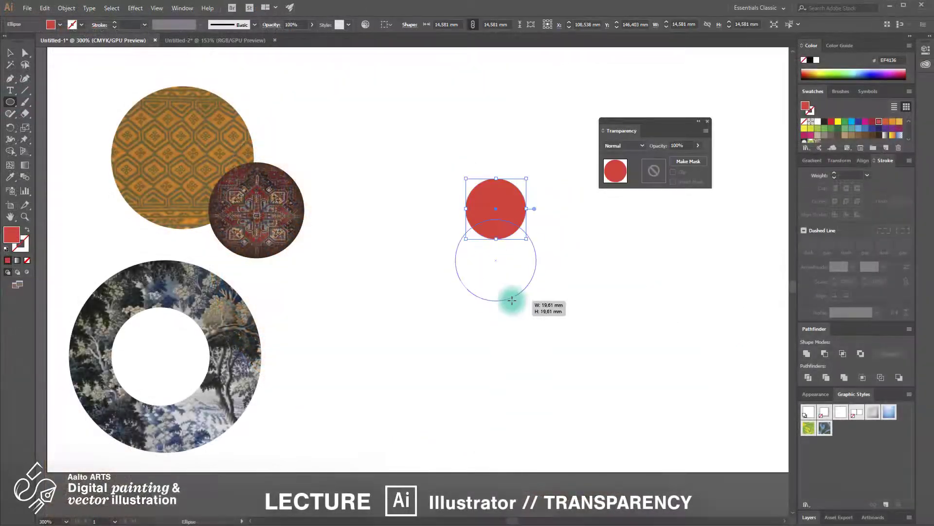
pyautogui.moveTo(512, 300); pyautogui.dragTo(517, 311)
pyautogui.press('v')
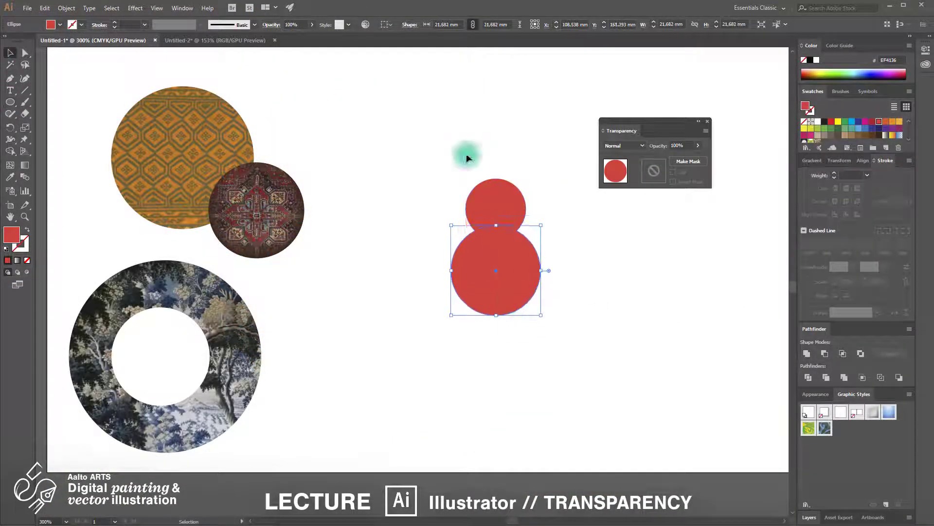
# Merge the two red circles into one silhouette with a smoothly rounded waist and fill it dark blue.
pyautogui.moveTo(469, 158); pyautogui.dragTo(525, 292)
pyautogui.moveTo(492, 237); pyautogui.dragTo(509, 224)
pyautogui.click(10, 53)
pyautogui.scroll(1, 505, 194)
pyautogui.click(872, 128)
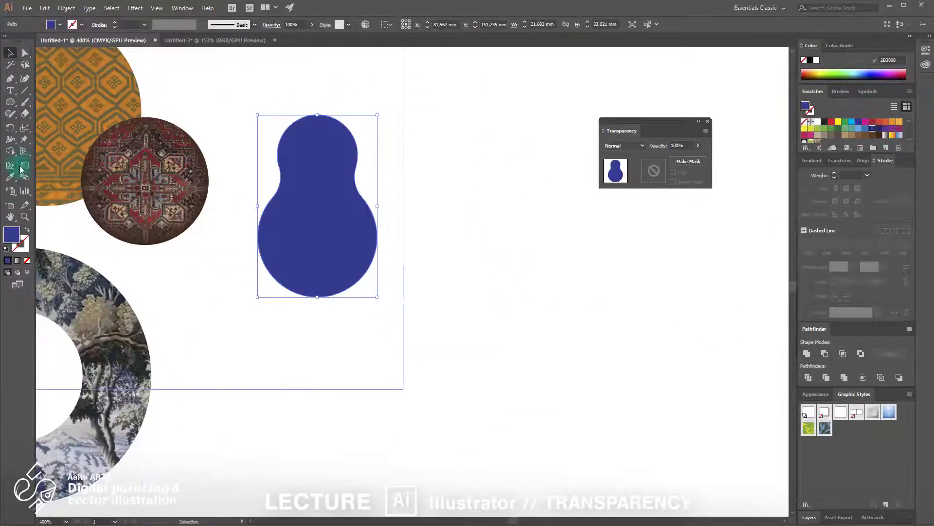
# Add gradient mesh points to the blue shape at its upper left, its lower right and near its left edge.
pyautogui.click(10, 165)
pyautogui.click(296, 137)
pyautogui.click(343, 278)
pyautogui.press('a')
pyautogui.click(296, 137)
pyautogui.click(11, 165)
pyautogui.click(286, 141)
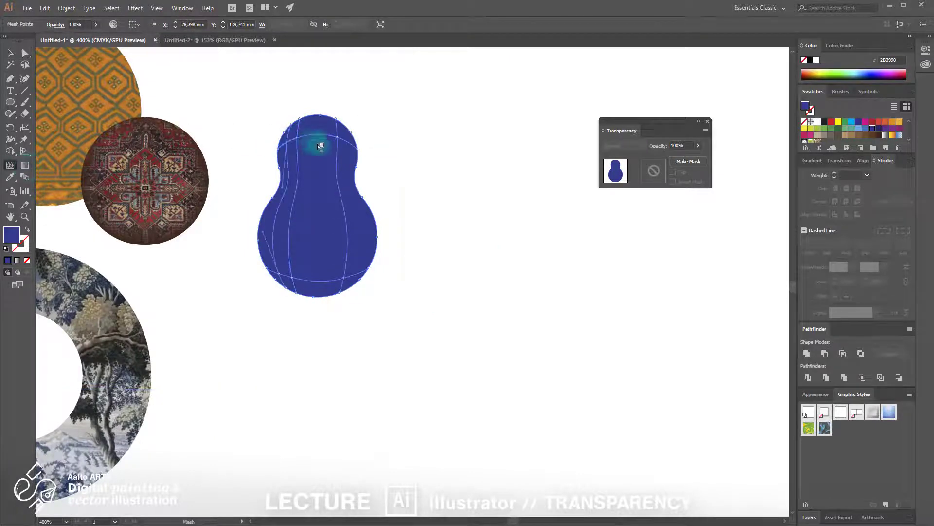
# Colour the upper and lower mesh points on the blue shape's inner left mesh line light blue.
pyautogui.click(25, 52)
pyautogui.click(296, 137)
pyautogui.keyDown('shift'); pyautogui.click(292, 277); pyautogui.keyUp('shift')
pyautogui.click(865, 128)
pyautogui.click(860, 128)
# Colour the upper and lower mesh points on the blue shape's outermost left mesh line a darker blue.
pyautogui.click(287, 141)
pyautogui.keyDown('shift'); pyautogui.click(279, 274); pyautogui.keyUp('shift')
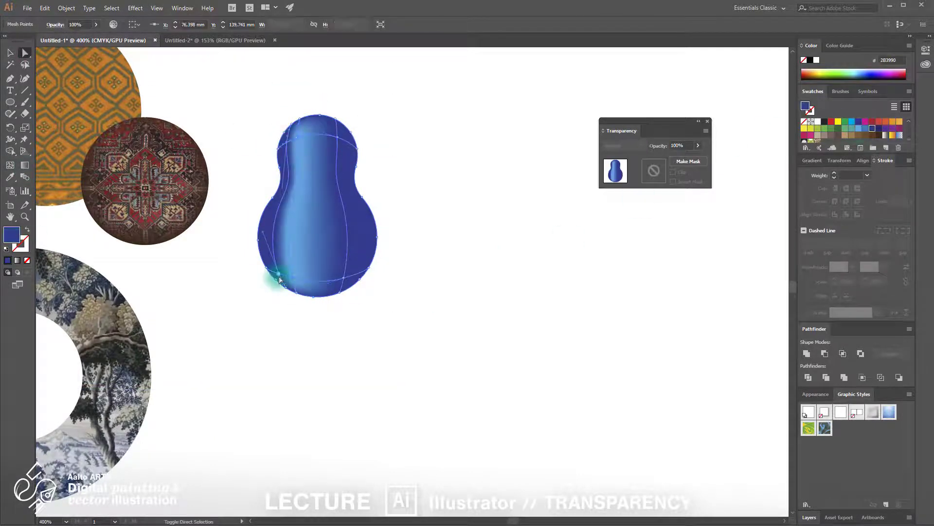
pyautogui.click(879, 128)
# Colour the mesh points along the blue shape's lower right edge a medium blue.
pyautogui.click(371, 275)
pyautogui.click(368, 267)
pyautogui.keyDown('shift'); pyautogui.click(362, 197); pyautogui.keyUp('shift')
pyautogui.click(369, 267)
pyautogui.click(866, 128)
pyautogui.click(469, 269)
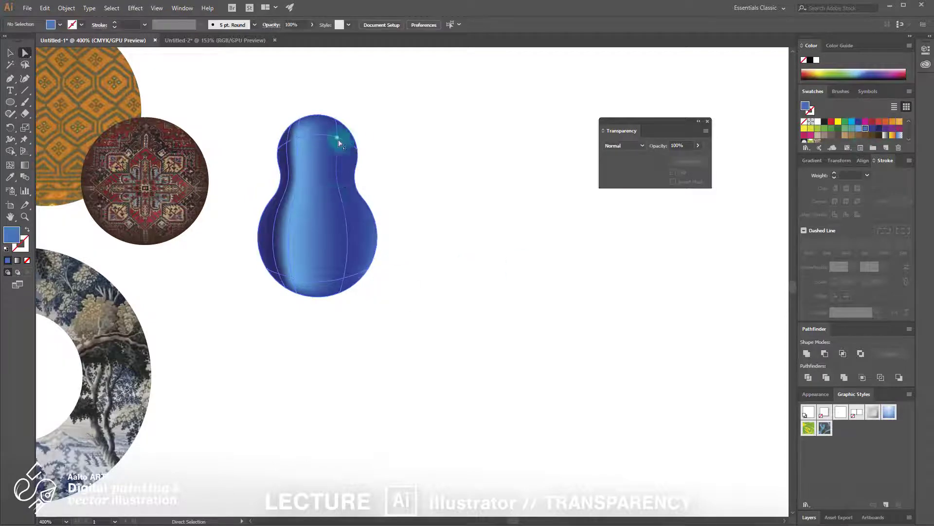
# Draw a circle about 17.7 mm wide beside the blue shape and fill it with a linear gradient starting in red.
pyautogui.click(10, 102)
pyautogui.moveTo(403, 119); pyautogui.dragTo(474, 217)
pyautogui.click(18, 260)
pyautogui.click(804, 238)
pyautogui.keyDown('alt'); pyautogui.click(879, 122); pyautogui.keyUp('alt')
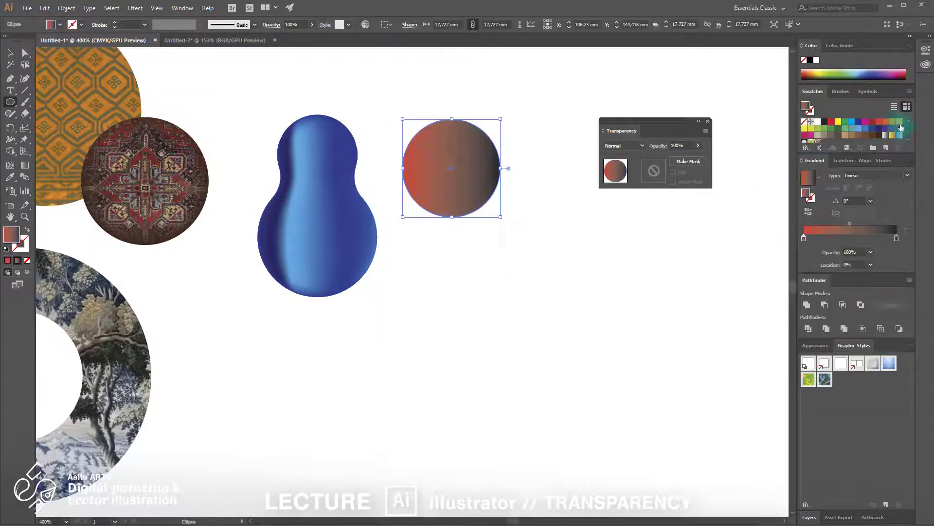
# Set the circle gradient's end colour to orange, change its type to Radial and reverse it.
pyautogui.click(897, 238)
pyautogui.keyDown('alt'); pyautogui.click(900, 121); pyautogui.keyUp('alt')
pyautogui.click(907, 175)
pyautogui.click(876, 191)
pyautogui.click(808, 211)
# Switch to Photoshop and apply Levels to the plaster texture, with a white input of 160 and a raised black input.
pyautogui.scroll(1, 358, 220)
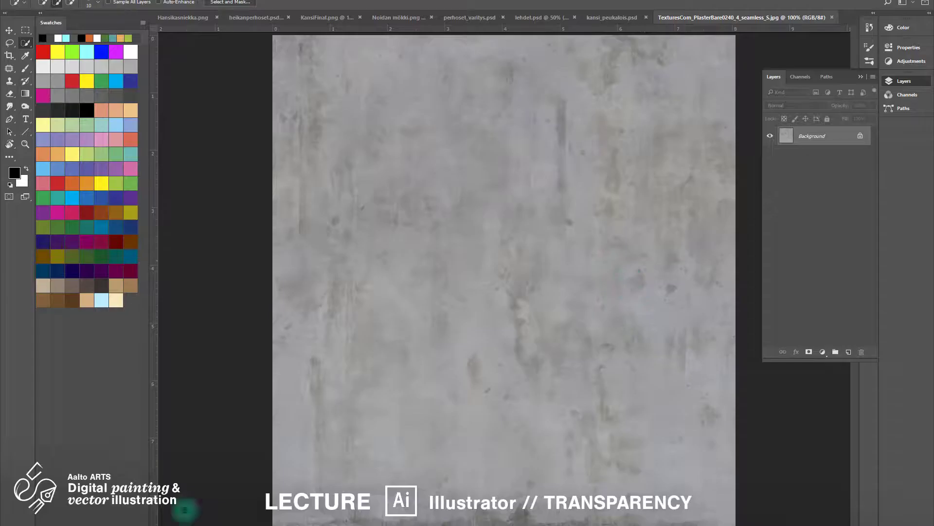
pyautogui.hotkey('ctrl', 'l')
pyautogui.moveTo(678, 219); pyautogui.dragTo(633, 219)
pyautogui.moveTo(557, 219); pyautogui.dragTo(581, 227)
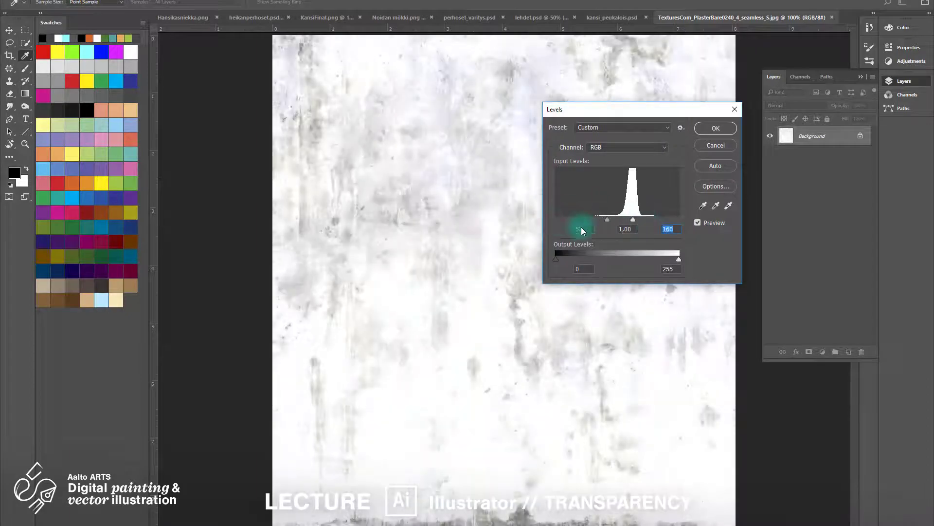
pyautogui.click(720, 128)
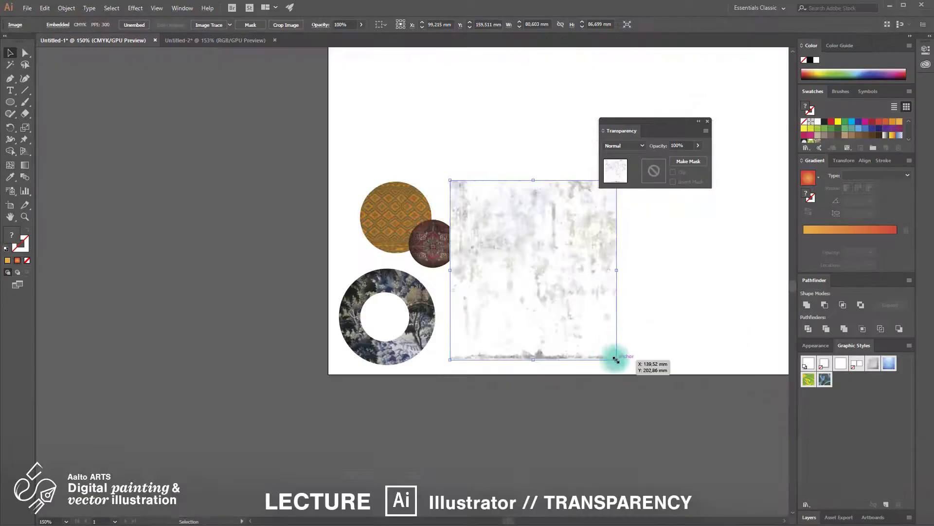
# Scale the plaster texture in Illustrator to about 45 by 48 mm and move a copy onto the artboard beside the orange circle.
pyautogui.moveTo(616, 361); pyautogui.dragTo(621, 265)
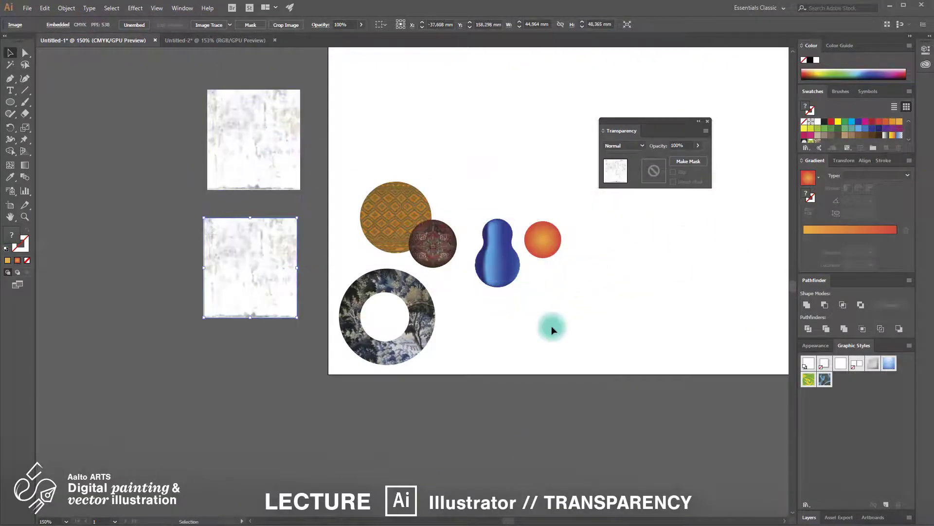
pyautogui.scroll(3, 173, 265)
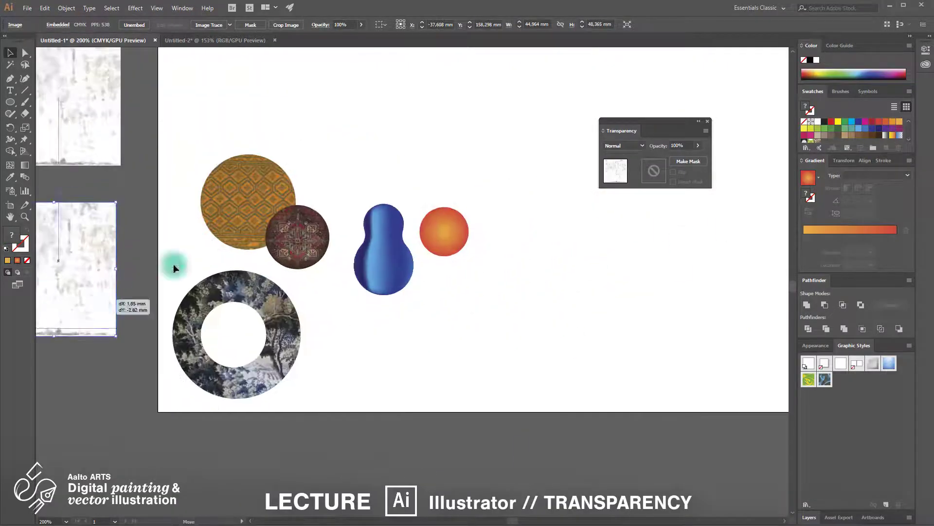
pyautogui.moveTo(173, 264); pyautogui.dragTo(318, 251)
pyautogui.hotkey('ctrl', '-')
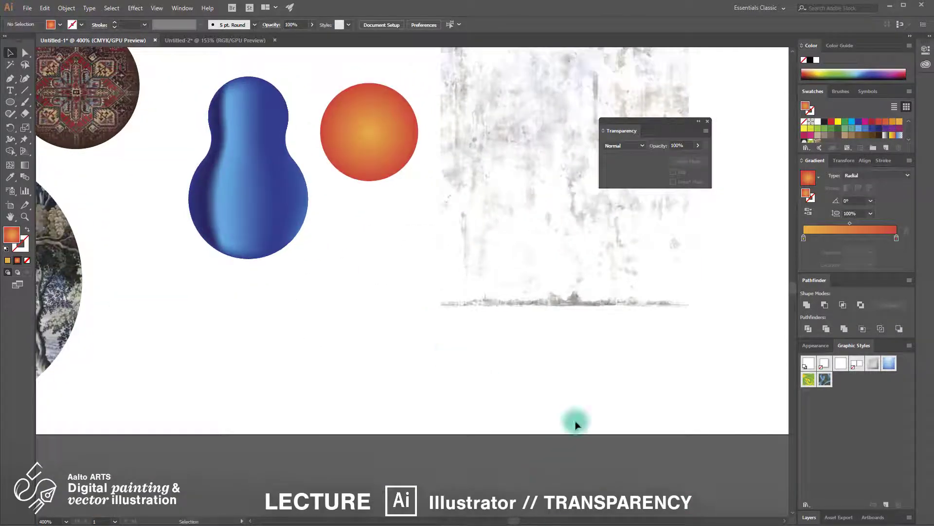
# Place the plaster texture over the blue shape and the orange circle, and set its blend mode to Multiply.
pyautogui.moveTo(629, 286); pyautogui.dragTo(380, 293)
pyautogui.click(638, 145)
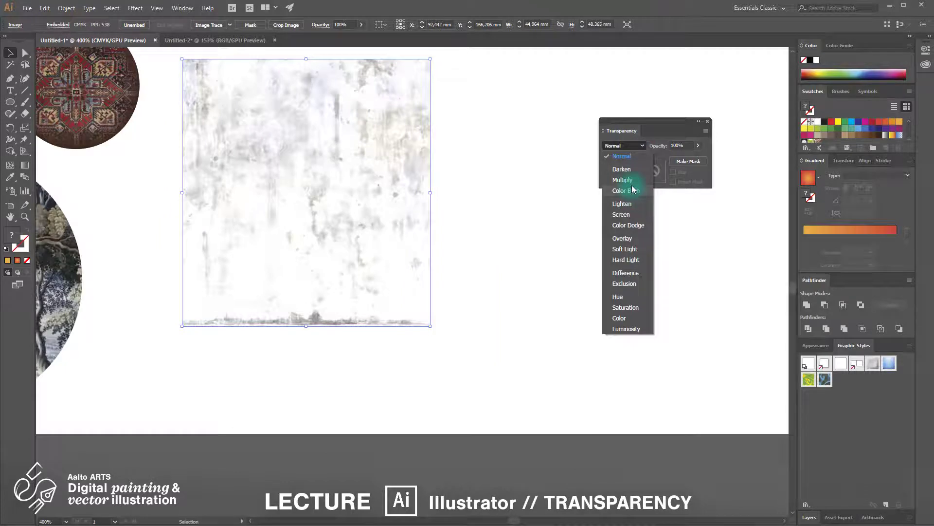
pyautogui.click(631, 180)
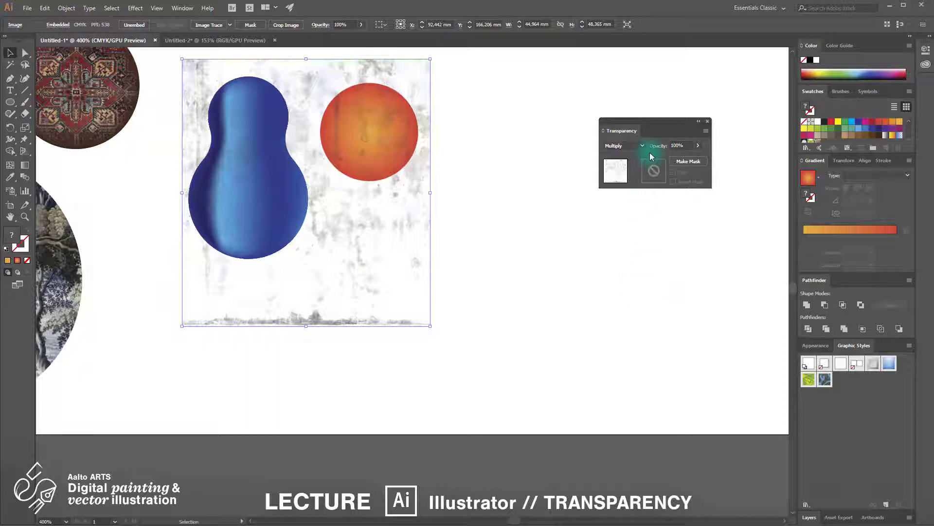
# Move the plaster texture down and to the right so it only partly covers the orange circle.
pyautogui.scroll(1, 429, 301)
pyautogui.moveTo(429, 300); pyautogui.dragTo(516, 428)
pyautogui.click(615, 321)
pyautogui.moveTo(498, 307); pyautogui.dragTo(624, 383)
# Copy the orange gradient circle and paste the copy in place above the plaster texture.
pyautogui.click(491, 171)
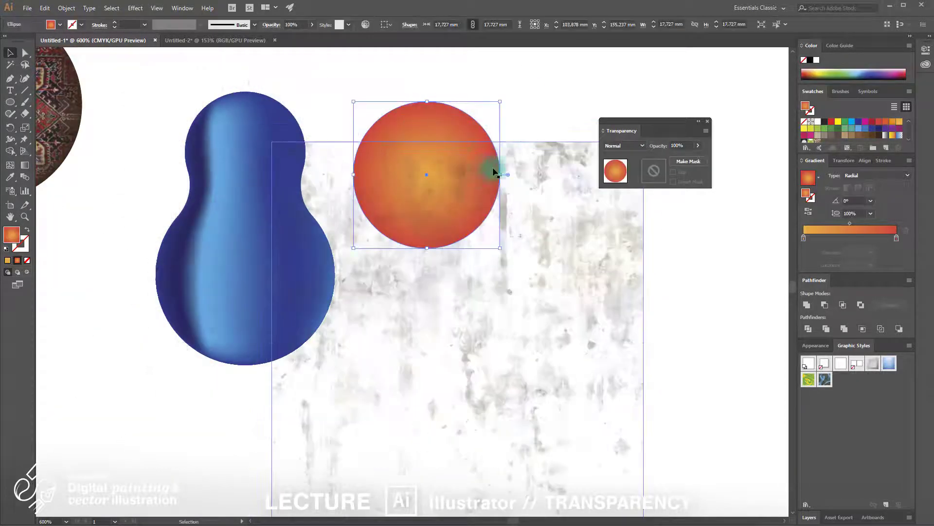
pyautogui.moveTo(533, 164); pyautogui.dragTo(493, 190)
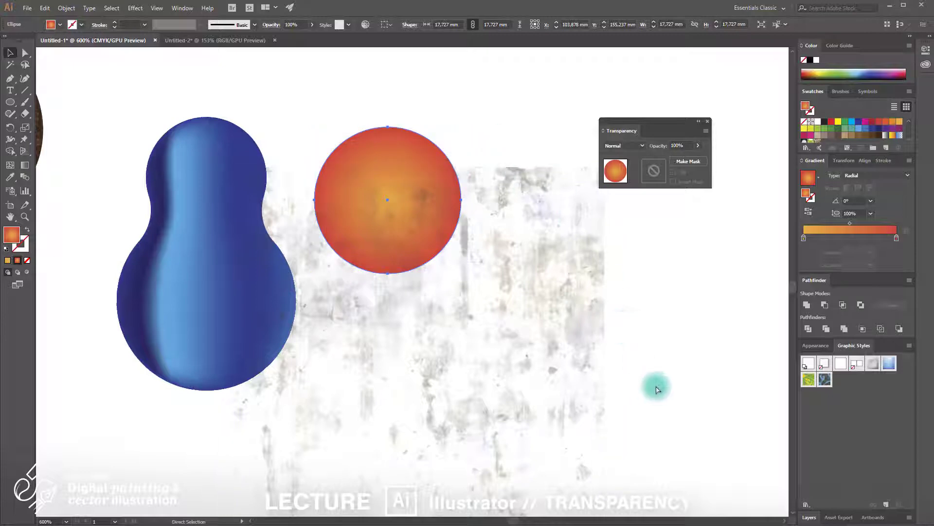
pyautogui.hotkey('ctrl', 'c')
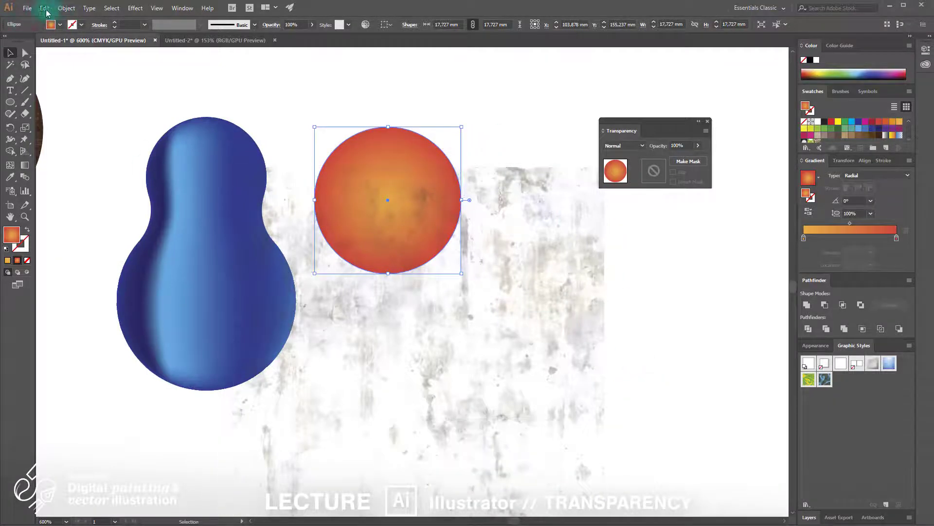
pyautogui.click(44, 8)
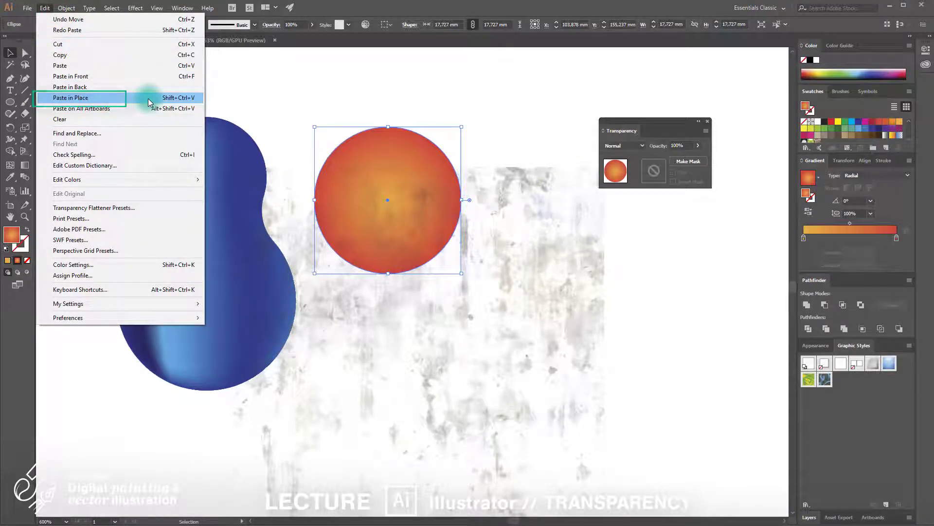
pyautogui.click(149, 100)
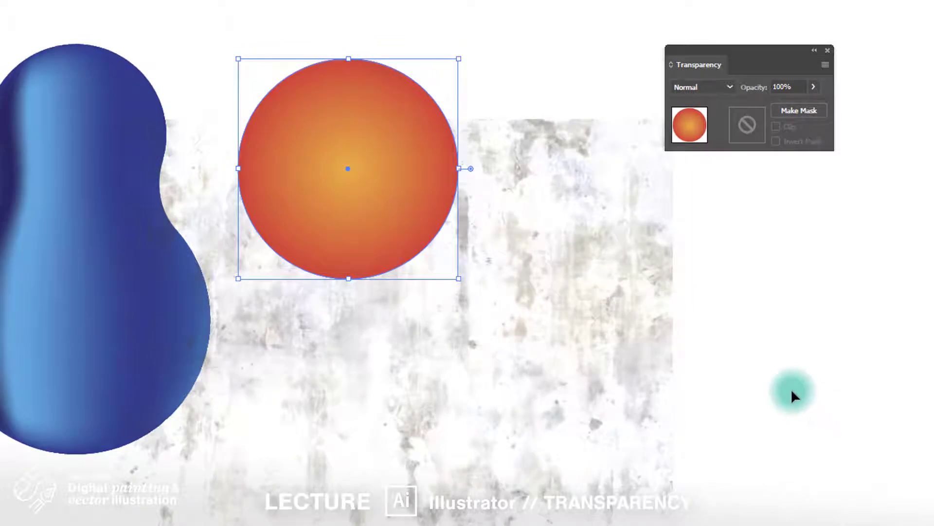
# Move the plaster texture back under the pasted circle and clip it with that circle using a clipping mask.
pyautogui.moveTo(580, 511); pyautogui.dragTo(406, 279)
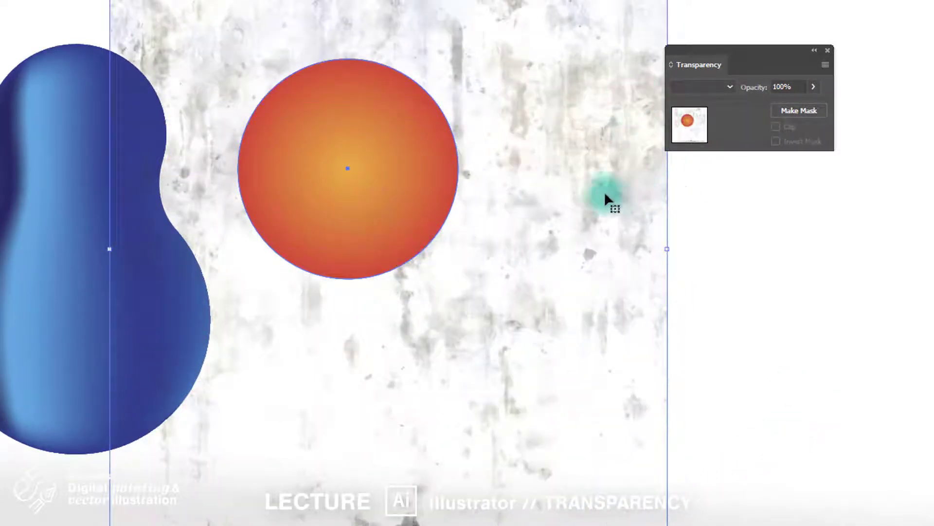
pyautogui.rightClick(501, 114)
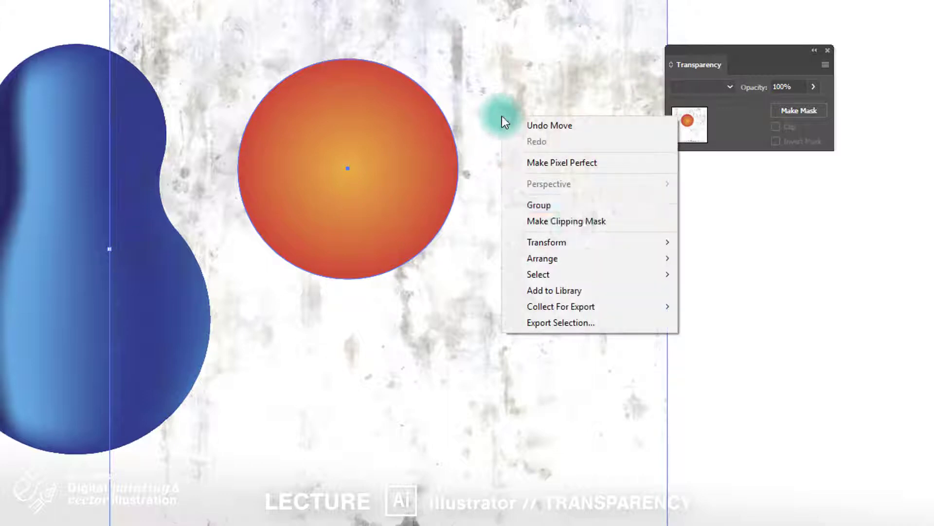
pyautogui.click(574, 222)
pyautogui.click(586, 264)
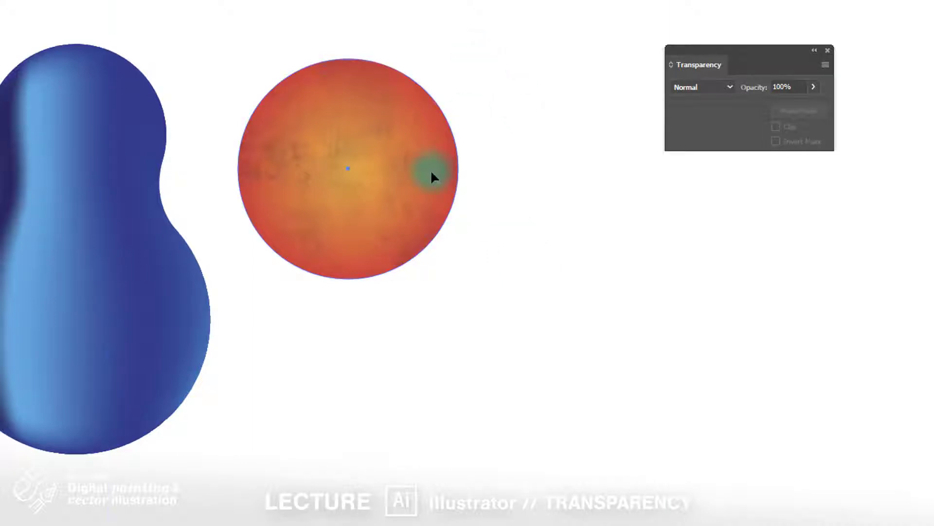
# Move the clipped texture off the orange circle to inspect it, and undo the move.
pyautogui.moveTo(431, 169); pyautogui.dragTo(592, 188)
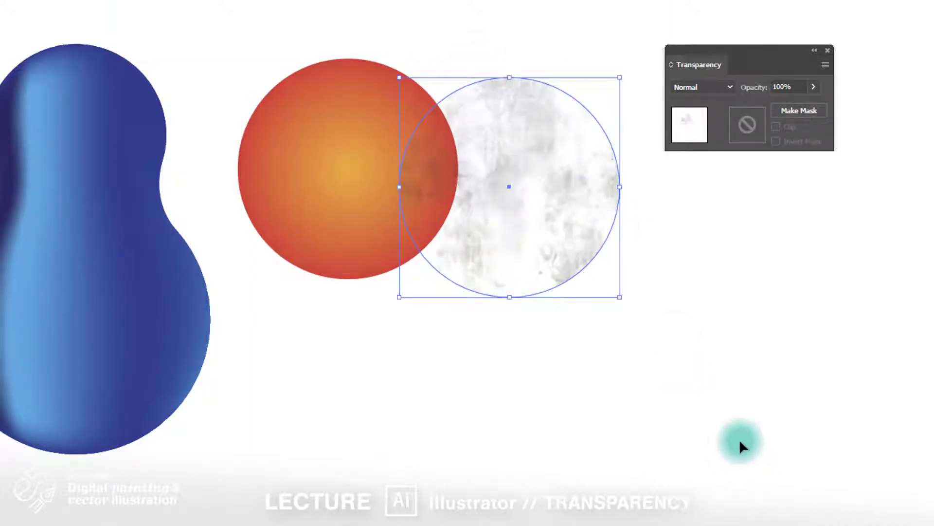
pyautogui.hotkey('ctrl', 'z')
pyautogui.click(536, 99)
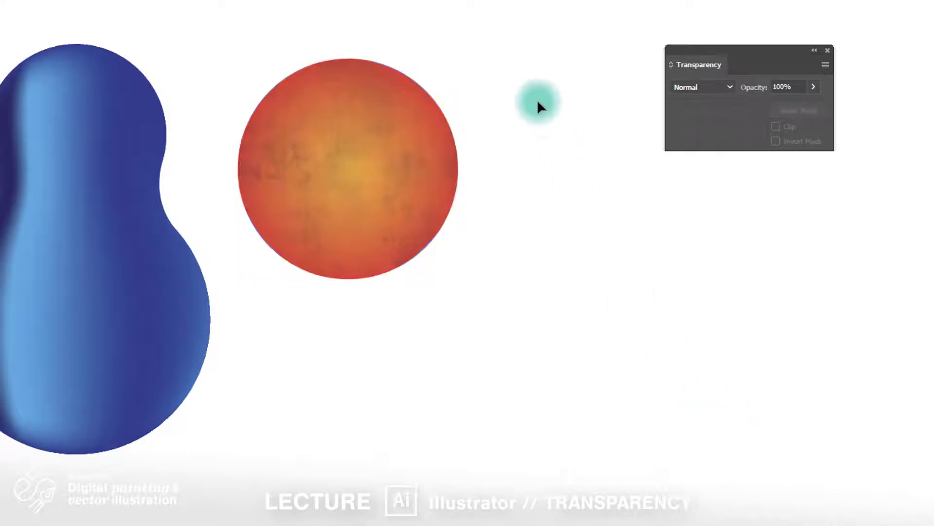
# Group the orange circle with its clipped plaster texture.
pyautogui.click(341, 200)
pyautogui.rightClick(391, 170)
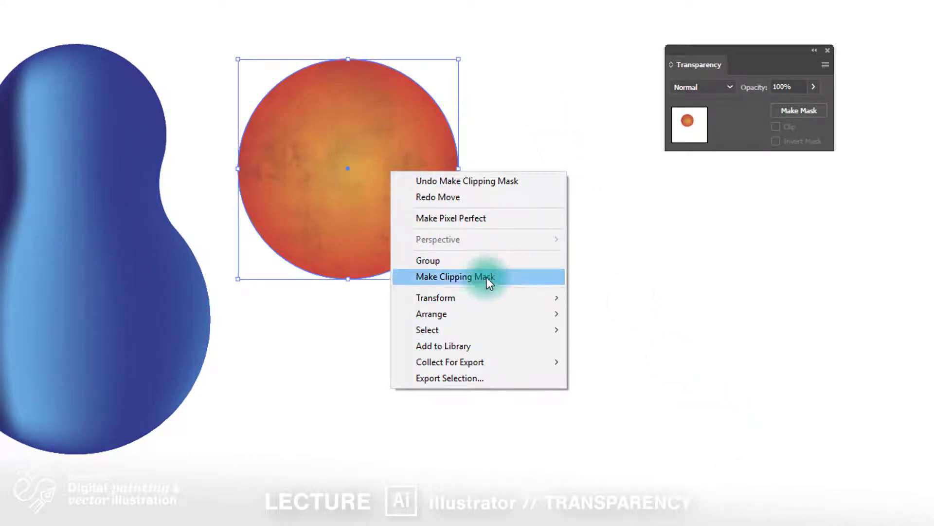
pyautogui.click(456, 260)
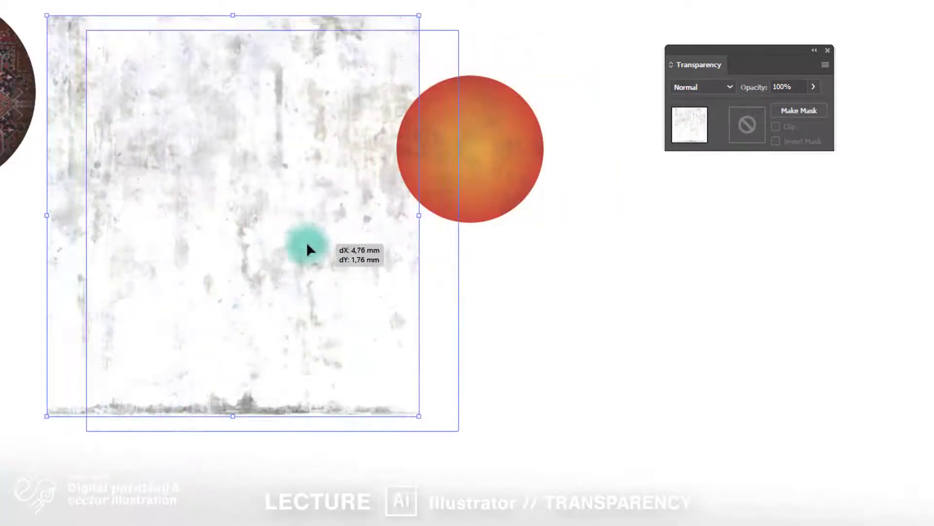
# Move the other plaster texture over the lower part of the blue shape and paste a copy of the blue mesh in place above it.
pyautogui.moveTo(308, 246); pyautogui.dragTo(257, 359)
pyautogui.hotkey('ctrl', '+')
pyautogui.click(188, 96)
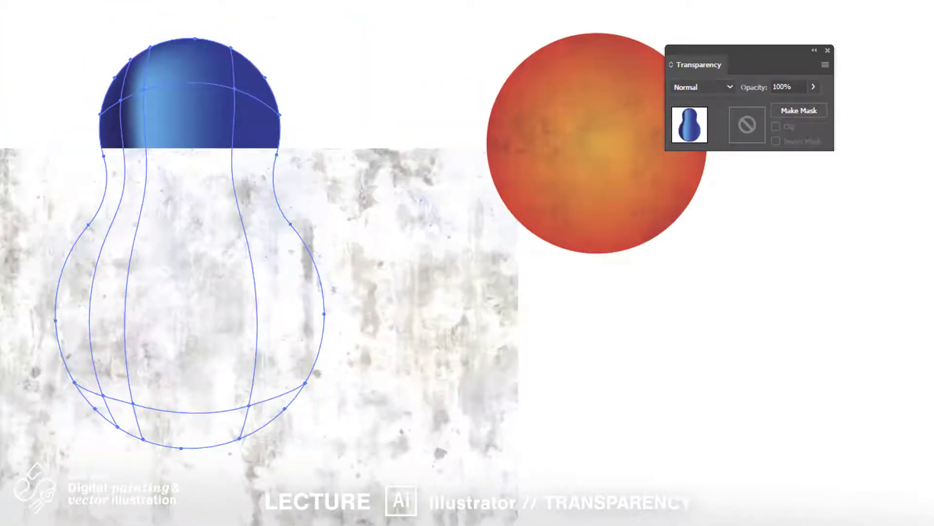
pyautogui.hotkey('ctrl', 'alt', 'shift', 'v')
# Try to make a clipping mask from the blue mesh copy and the plaster texture.
pyautogui.keyDown('shift'); pyautogui.click(463, 389); pyautogui.keyUp('shift')
pyautogui.rightClick(451, 360)
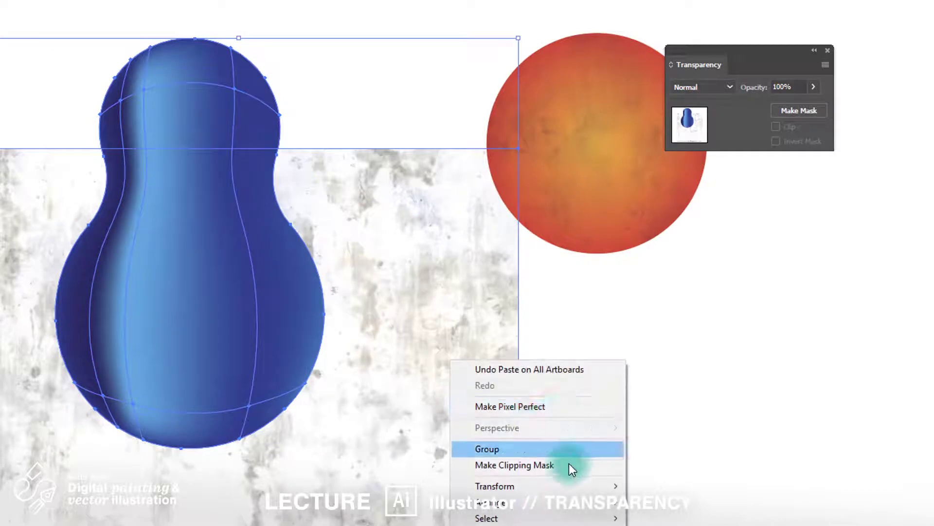
pyautogui.click(568, 464)
pyautogui.click(604, 296)
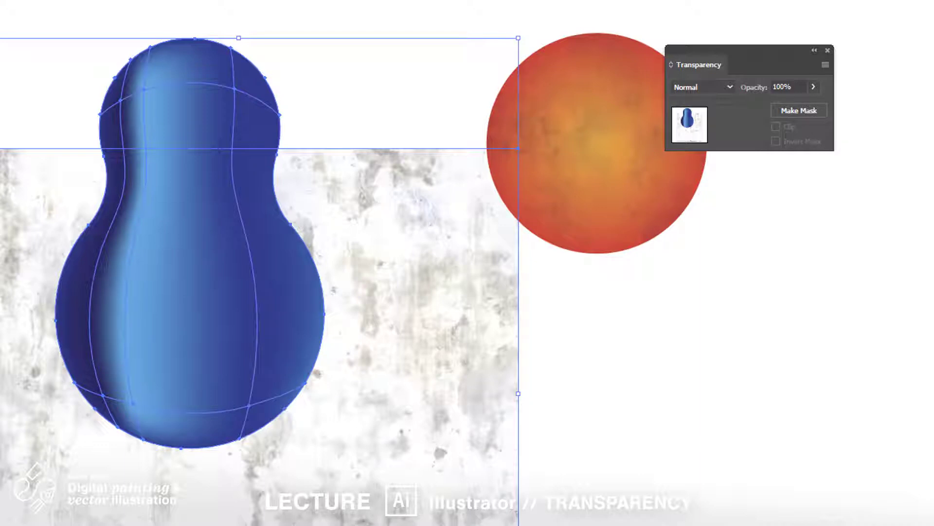
# Move the blue mesh copy to the right of the original and shift the plaster texture further down.
pyautogui.moveTo(162, 243); pyautogui.dragTo(298, 246)
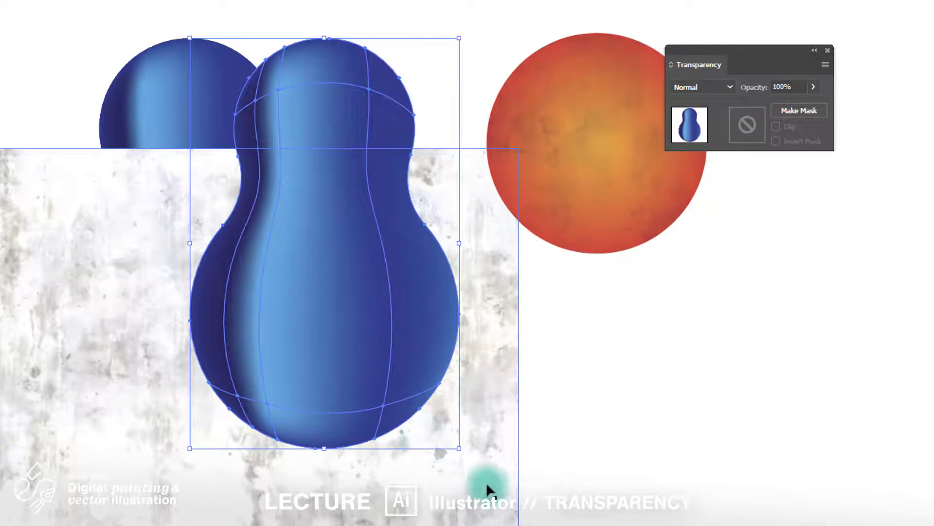
pyautogui.moveTo(485, 488); pyautogui.dragTo(464, 525)
pyautogui.click(632, 524)
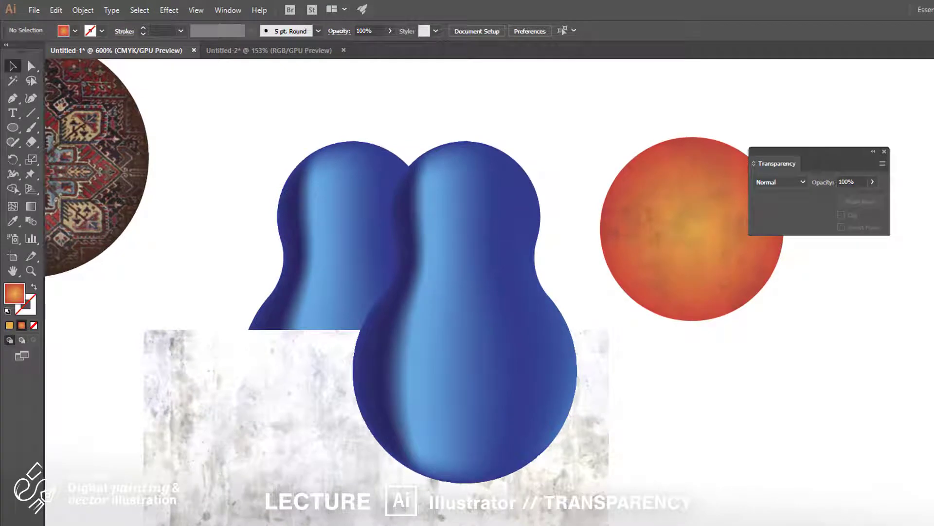
# Start an Offset Path on the blue mesh copy with its preview enabled.
pyautogui.click(488, 419)
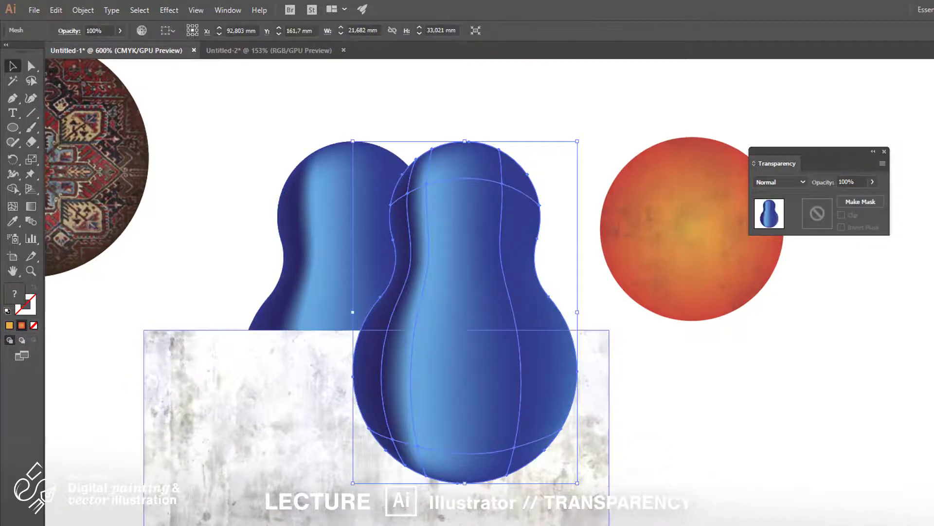
pyautogui.click(519, 195)
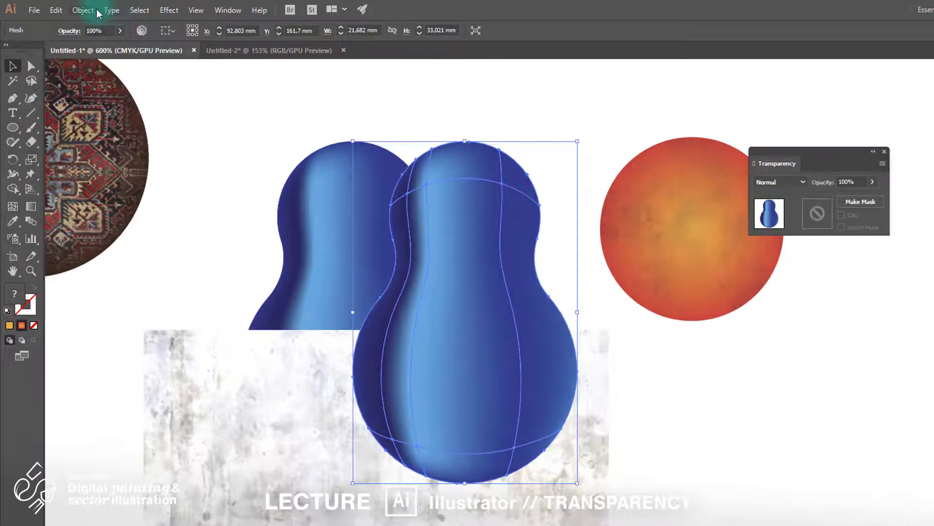
pyautogui.click(84, 10)
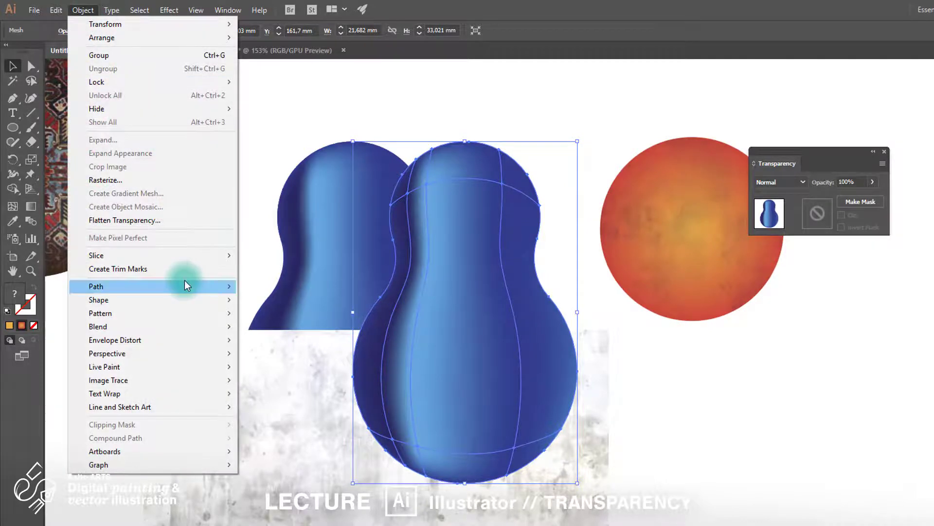
pyautogui.moveTo(183, 286)
pyautogui.click(369, 332)
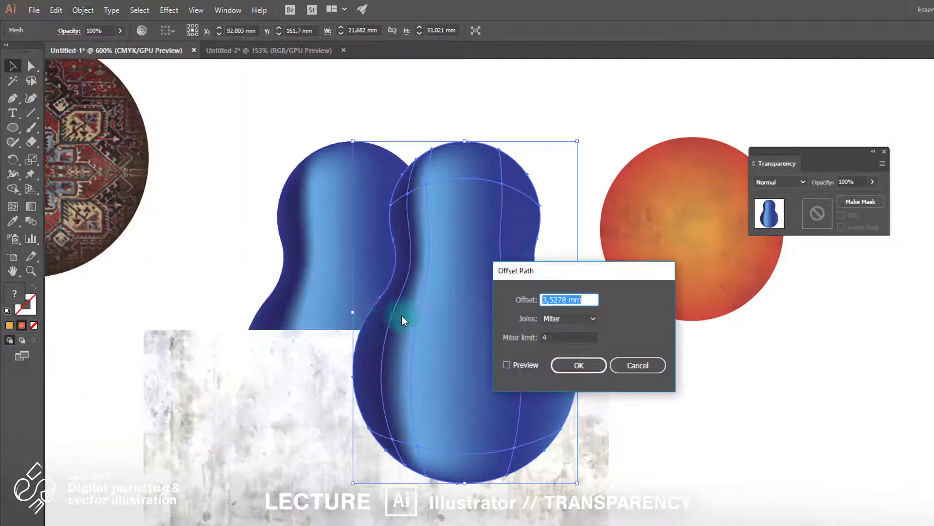
pyautogui.moveTo(592, 273); pyautogui.dragTo(622, 239)
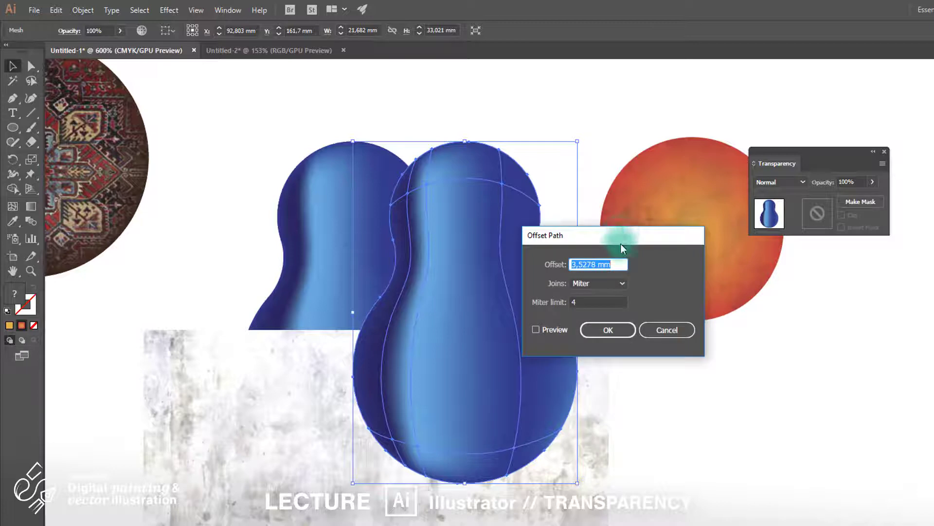
pyautogui.click(555, 331)
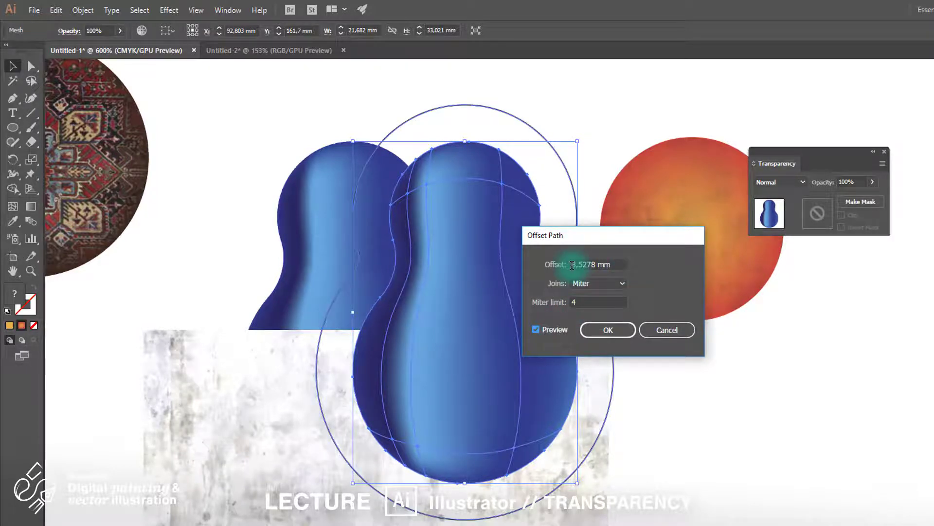
# Preview an inward offset of -3,5278 mm for the mesh copy's outline.
pyautogui.click(572, 264)
pyautogui.write('-')
pyautogui.press('Tab')
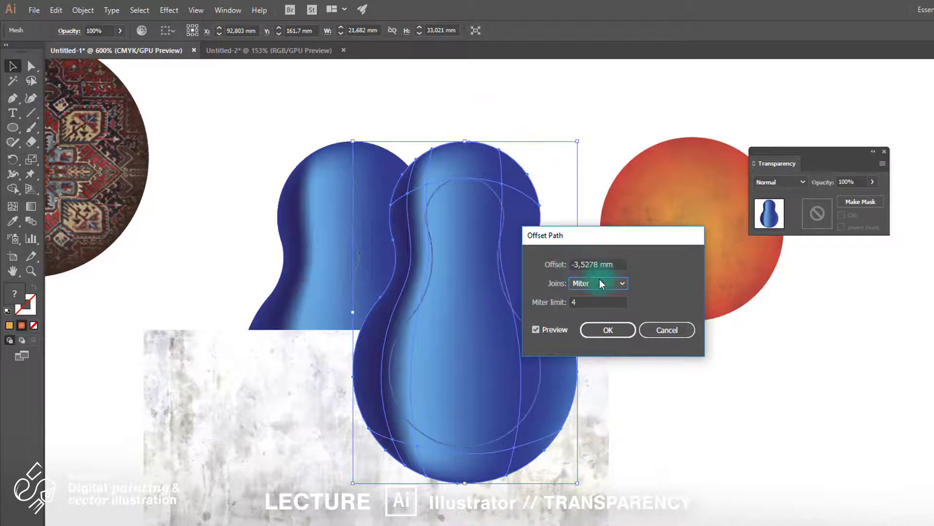
# Set the offset to 0 mm and create an outline path matching the mesh copy's edge.
pyautogui.click(553, 264)
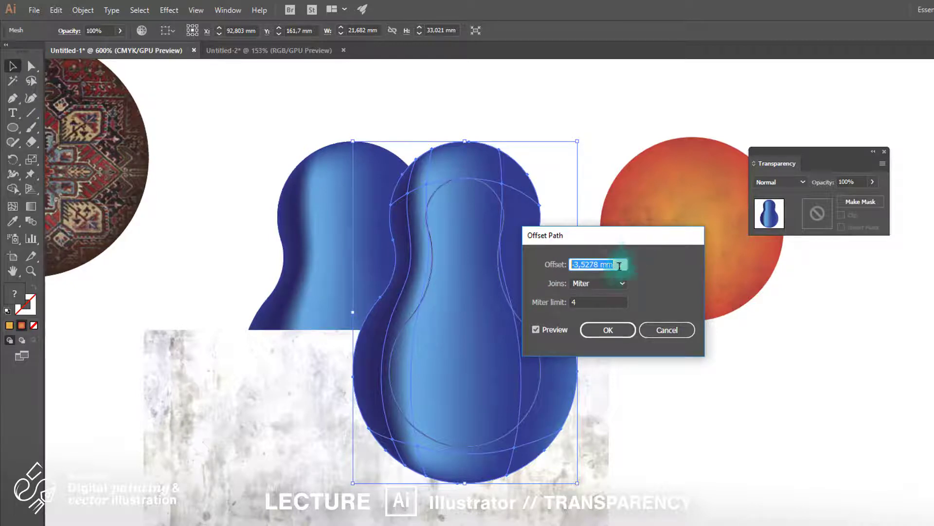
pyautogui.write('0')
pyautogui.click(626, 325)
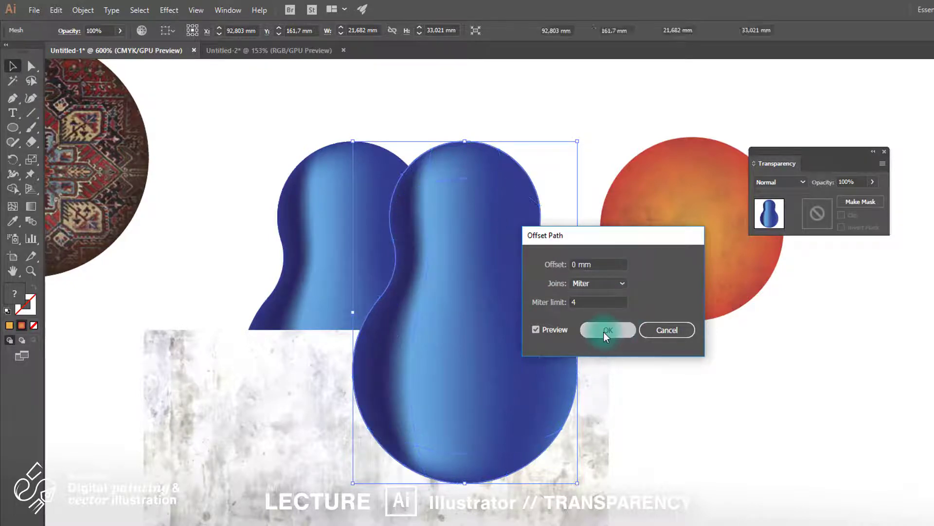
pyautogui.click(591, 184)
# Separate the mesh copy from the new outline path and delete the mesh copy.
pyautogui.click(545, 258)
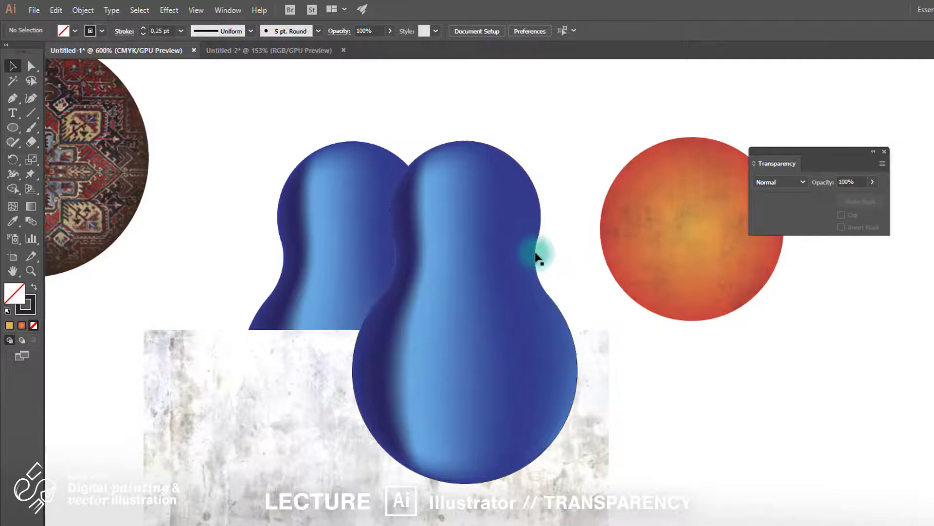
pyautogui.moveTo(538, 255); pyautogui.dragTo(602, 215)
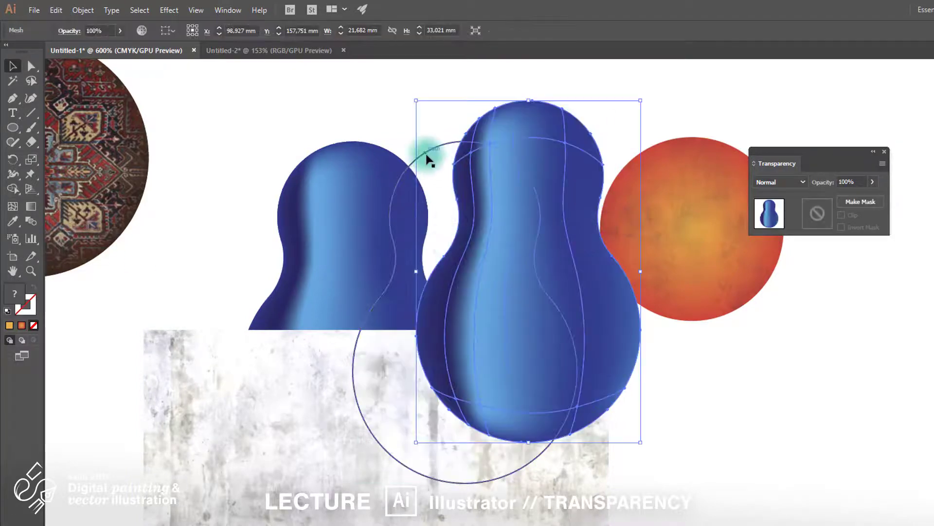
pyautogui.moveTo(428, 160); pyautogui.dragTo(365, 132)
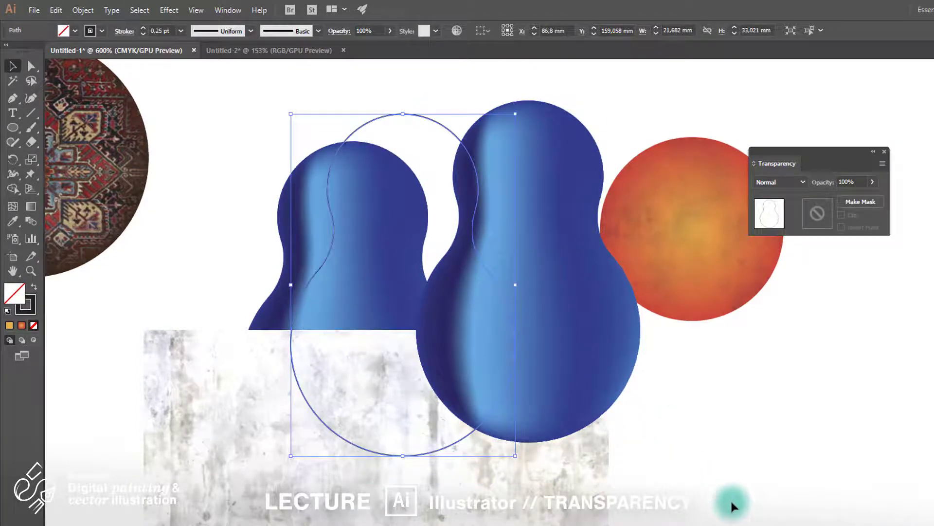
pyautogui.click(627, 366)
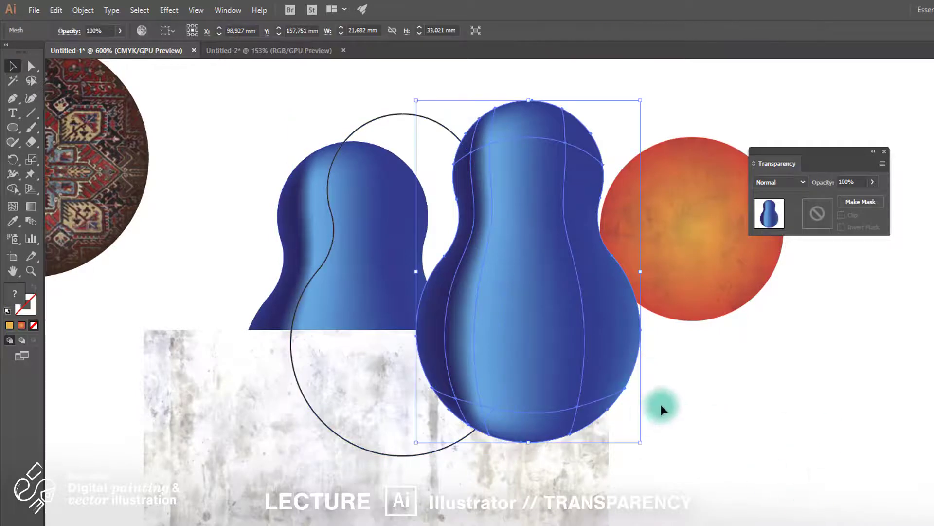
pyautogui.press('Delete')
# Align the outline path with the blue shape, move the plaster texture over it and clip the texture with the outline.
pyautogui.moveTo(492, 282); pyautogui.dragTo(443, 309)
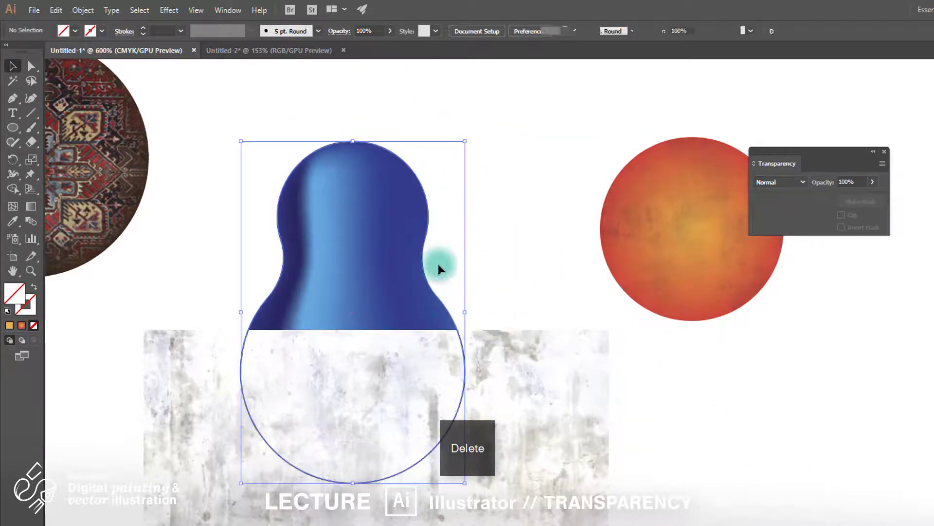
pyautogui.moveTo(539, 524); pyautogui.dragTo(525, 335)
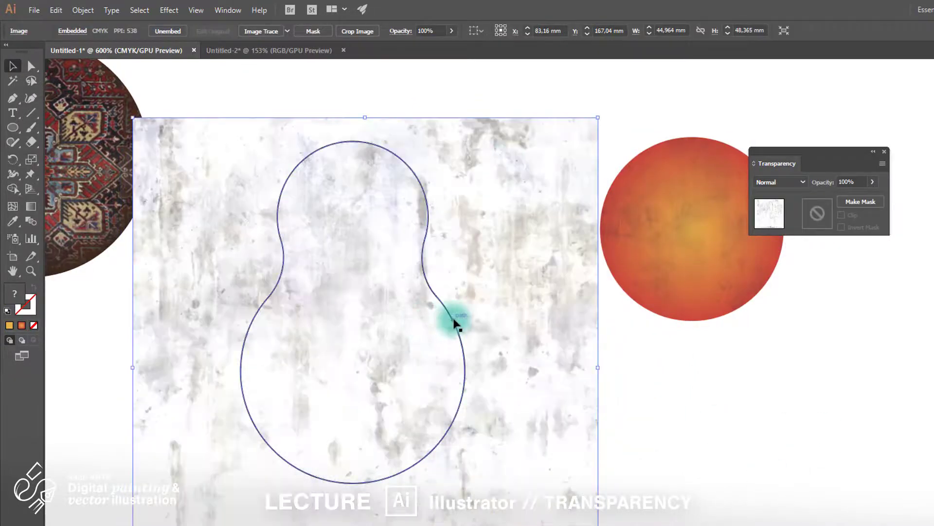
pyautogui.keyDown('shift'); pyautogui.click(455, 322); pyautogui.keyUp('shift')
pyautogui.rightClick(455, 322)
pyautogui.click(552, 406)
pyautogui.click(572, 371)
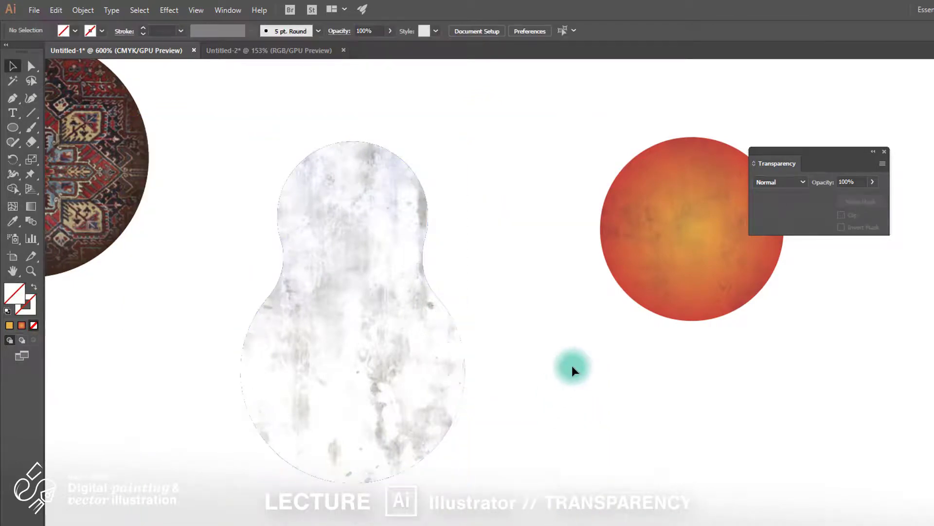
# Set the blend mode of the clipped plaster texture on the blue shape to Multiply.
pyautogui.click(424, 340)
pyautogui.click(759, 182)
pyautogui.click(759, 220)
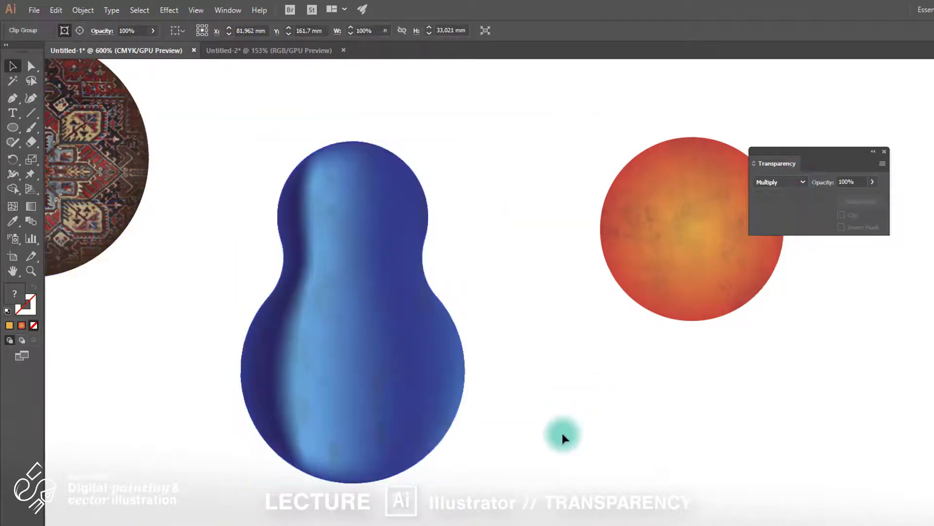
pyautogui.click(563, 438)
pyautogui.click(417, 417)
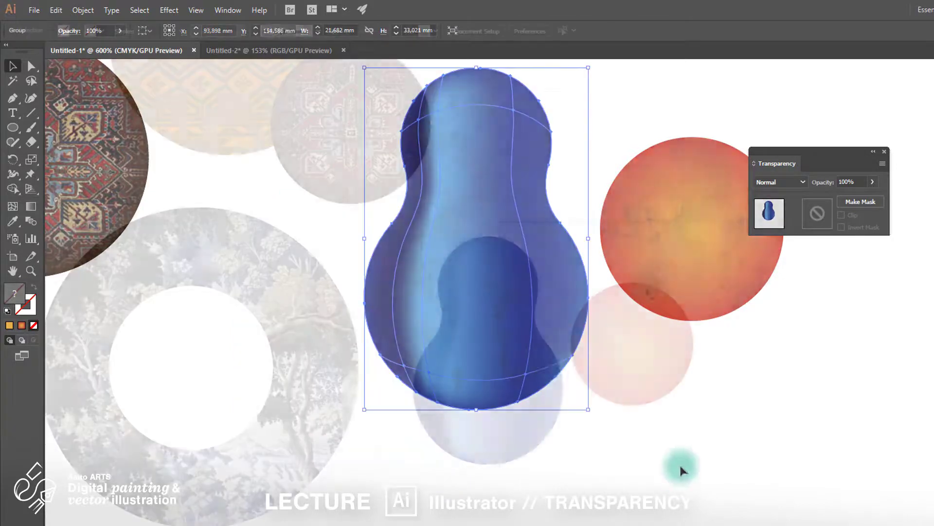
# Copy the textured orange circle group beside the blue shape.
pyautogui.click(663, 354)
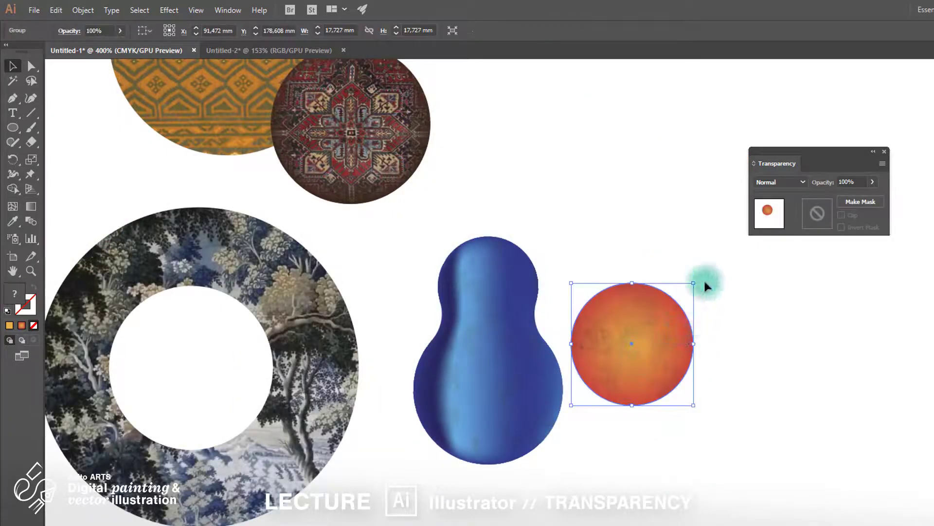
pyautogui.hotkey('ctrl', 'shift', 'b')
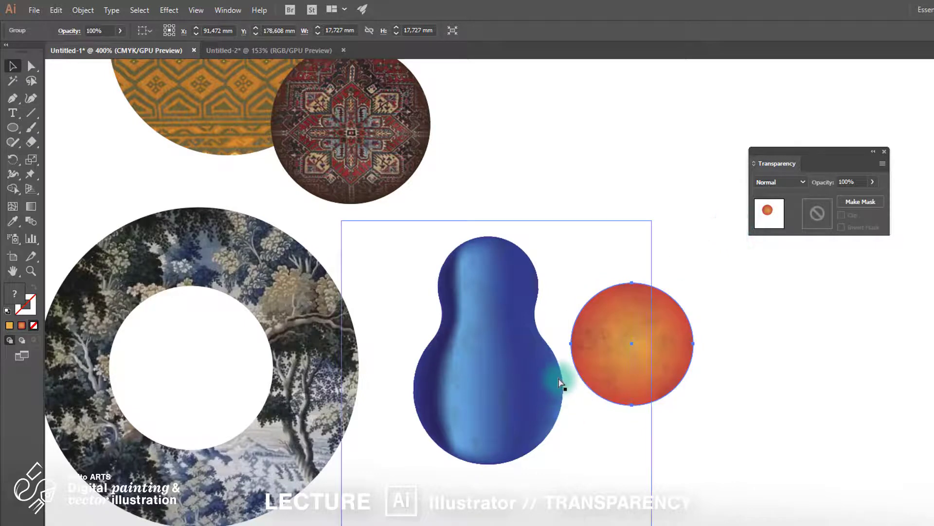
pyautogui.hotkey('ctrl', 'shift', 'b')
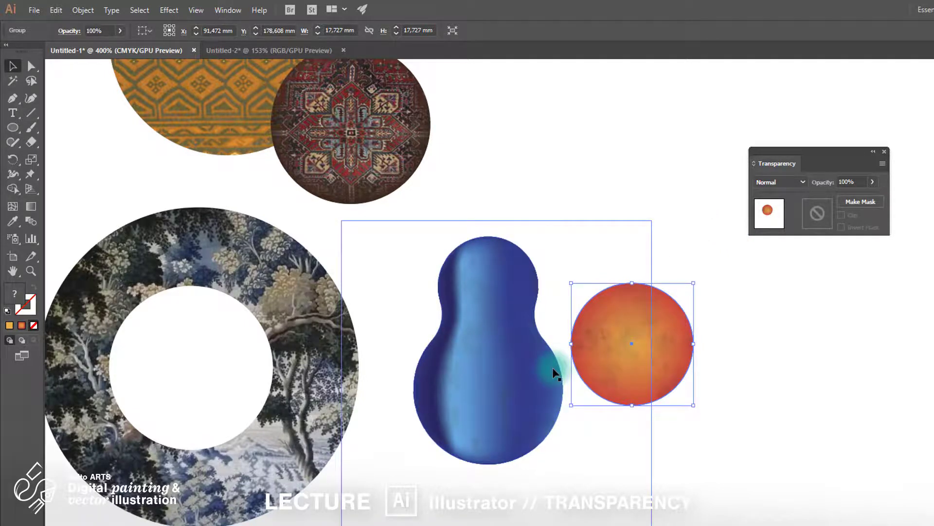
pyautogui.hotkey('ctrl', 'c')
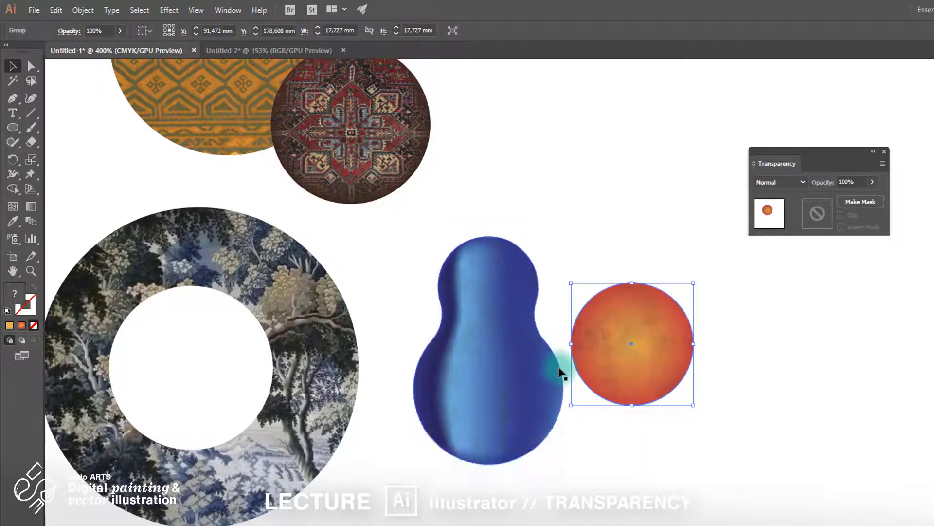
# Isolate the blue shape's group and go down into its multiplied texture clip group.
pyautogui.doubleClick(560, 370)
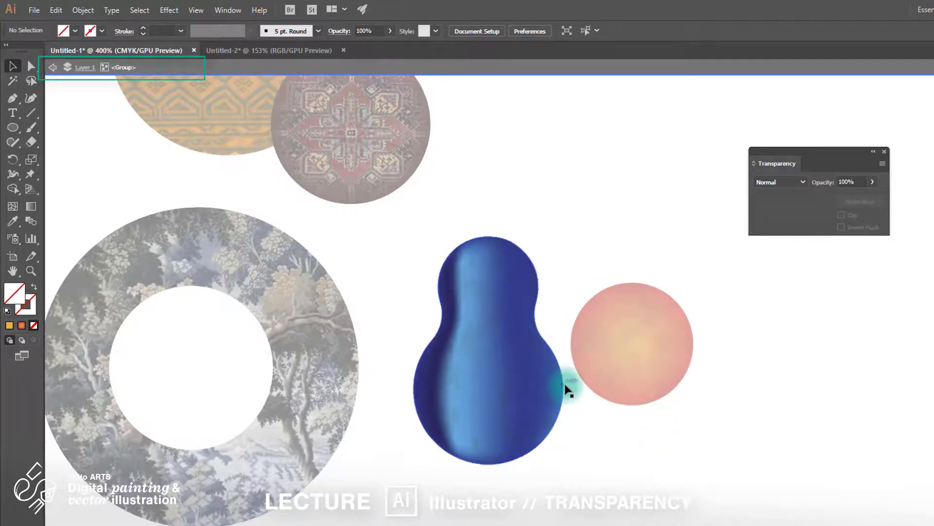
pyautogui.click(557, 360)
pyautogui.doubleClick(556, 358)
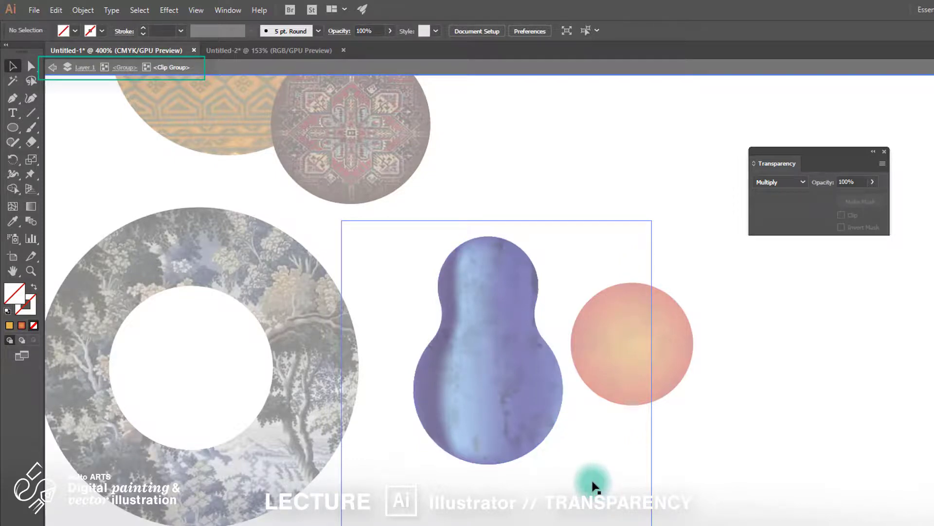
# Paste the orange circle into the clip group, place it over the blue shape's lower-right edge and exit isolation mode.
pyautogui.hotkey('ctrl', 'v')
pyautogui.moveTo(516, 314); pyautogui.dragTo(613, 463)
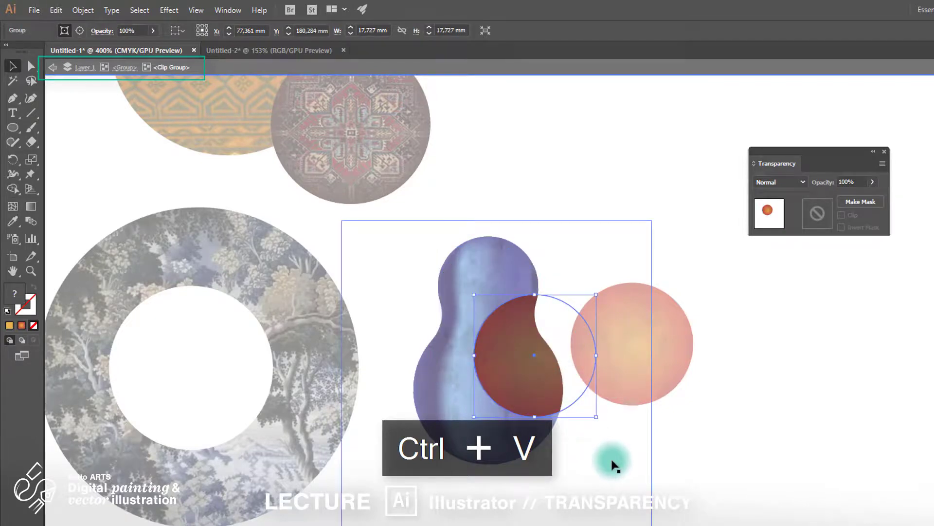
pyautogui.moveTo(544, 378)
pyautogui.mouseDown()
pyautogui.moveTo(542, 390)
pyautogui.moveTo(559, 389)
pyautogui.mouseUp()
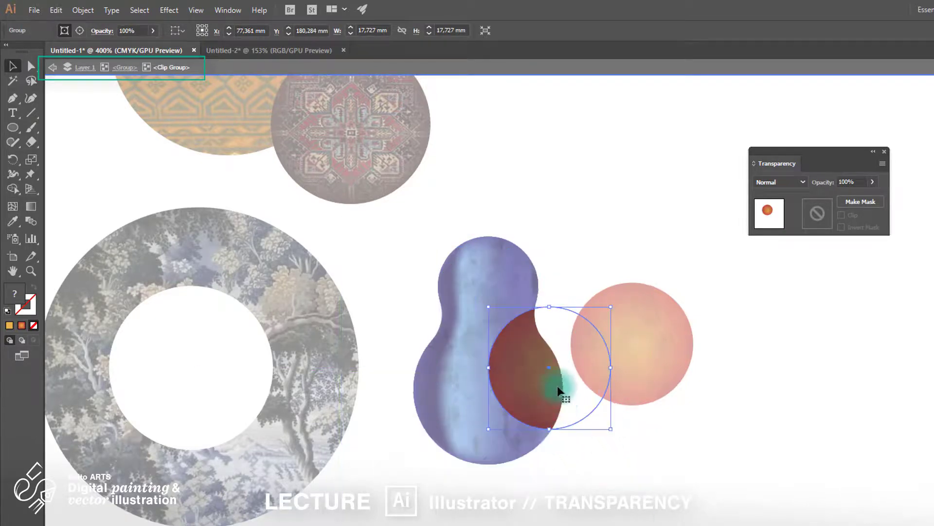
pyautogui.doubleClick(759, 352)
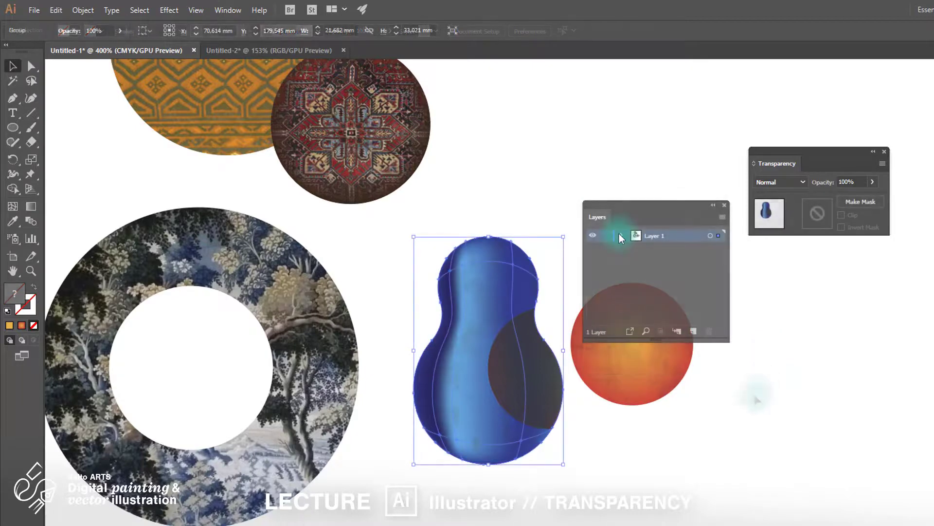
# Expand Layer 1 down through the blue shape's group and its clip group to the contents of the pasted orange circle group.
pyautogui.click(623, 236)
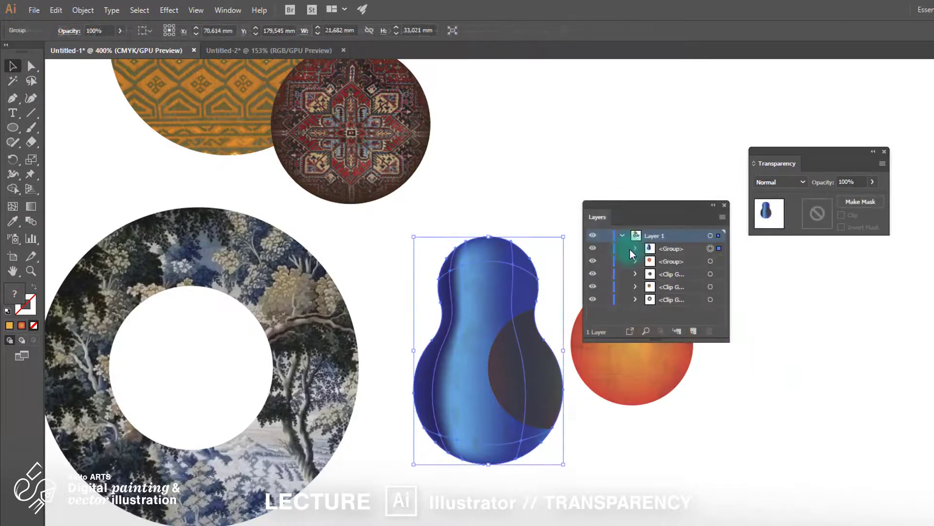
pyautogui.click(634, 249)
pyautogui.click(651, 261)
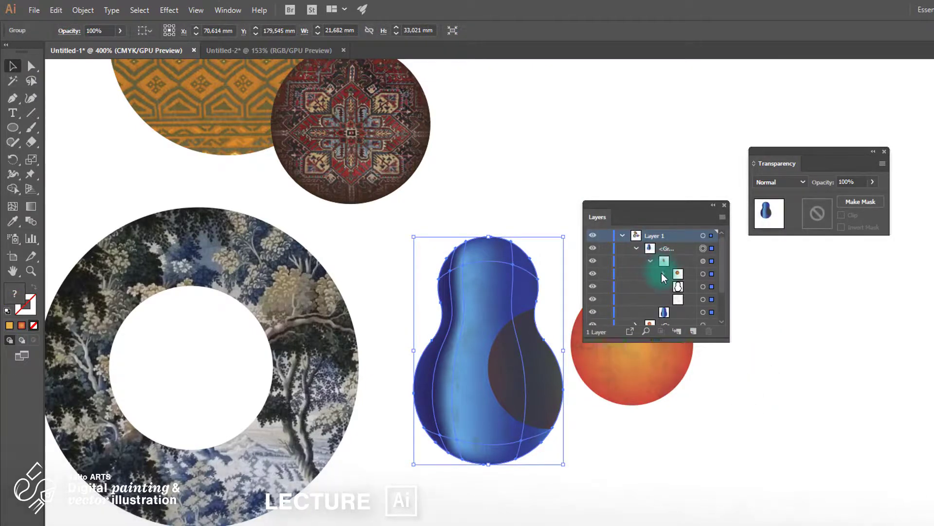
pyautogui.click(662, 274)
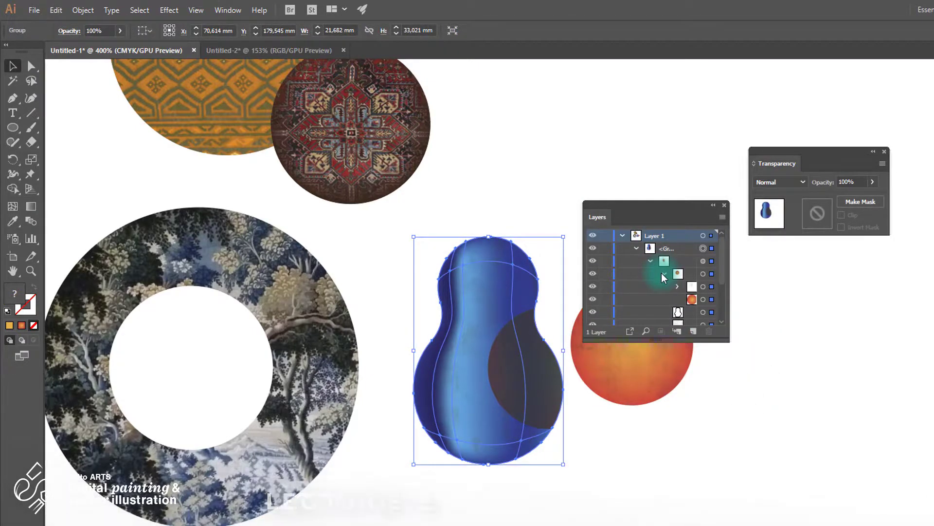